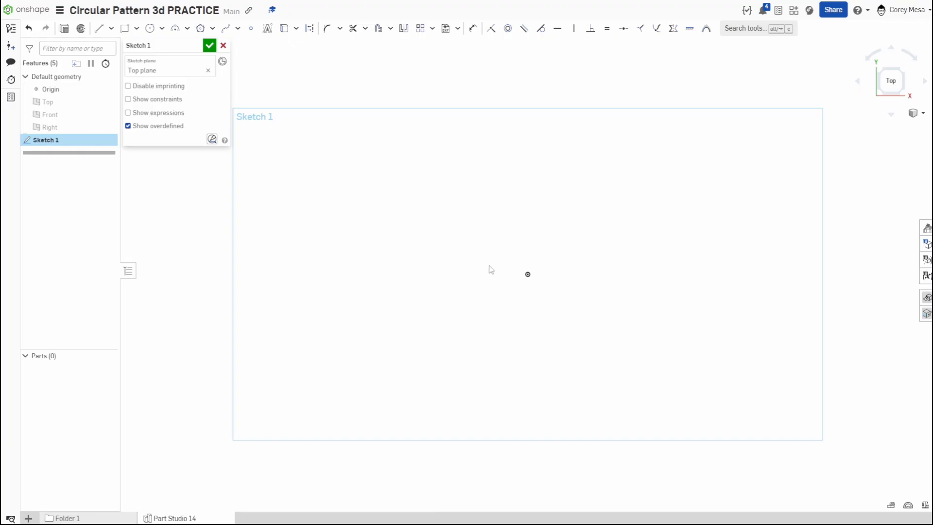
Sketch a circle centred on the origin with a diameter of 10 in
{"action": "key", "text": "c"}
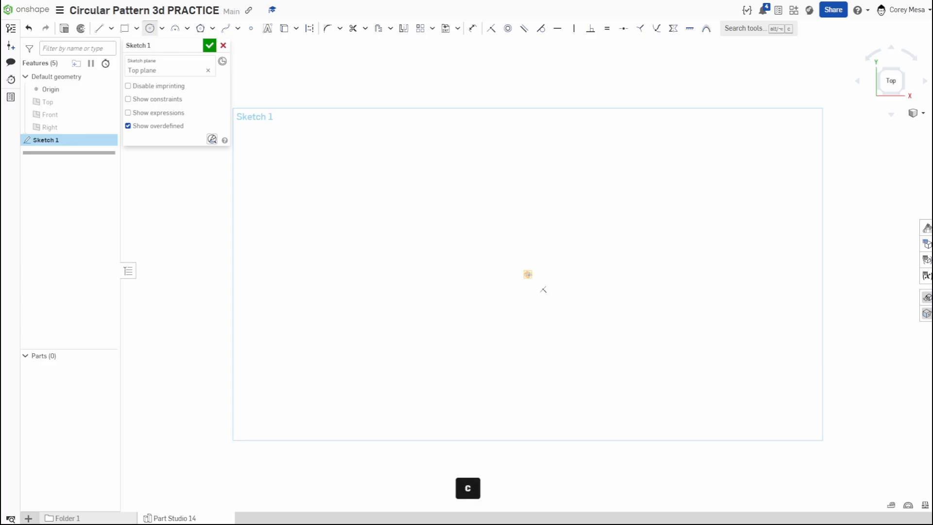
{"action": "left_click", "coordinate": [541, 287]}
{"action": "left_click", "coordinate": [651, 229]}
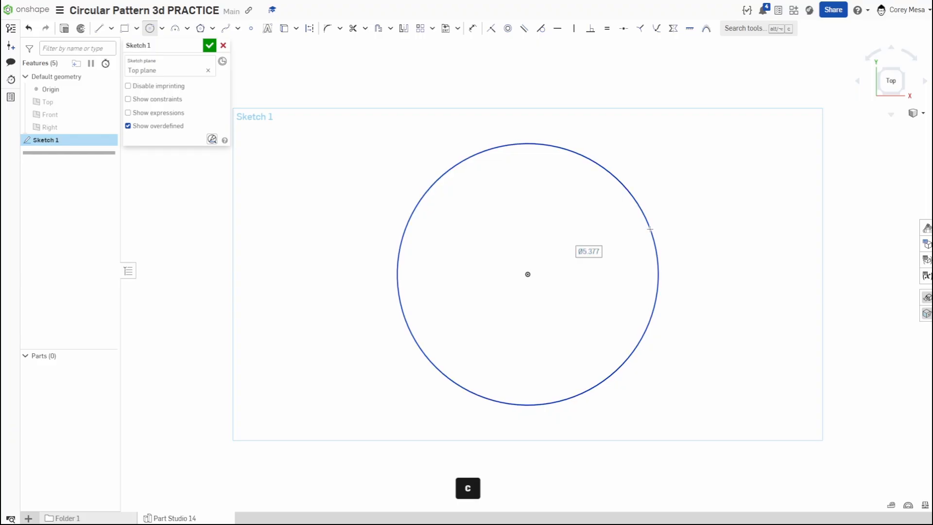
{"action": "type", "text": "10"}
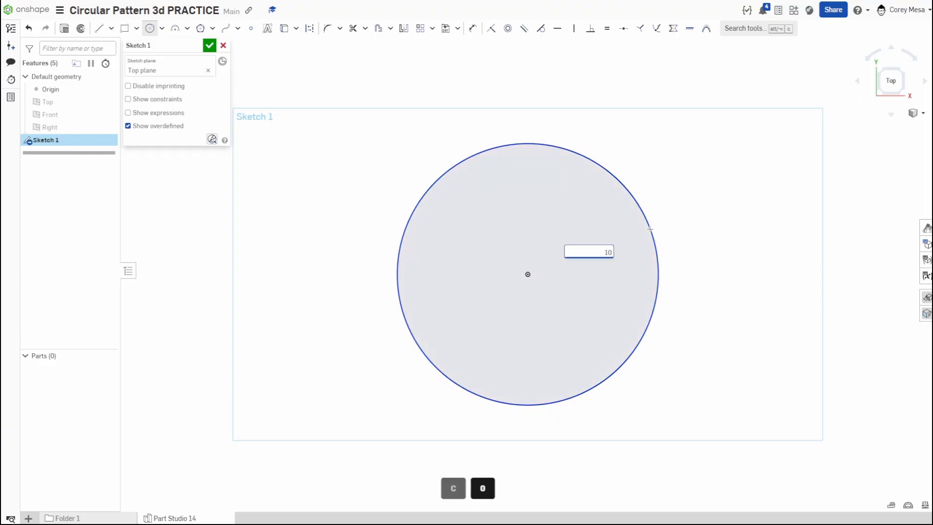
{"action": "key", "text": "Return"}
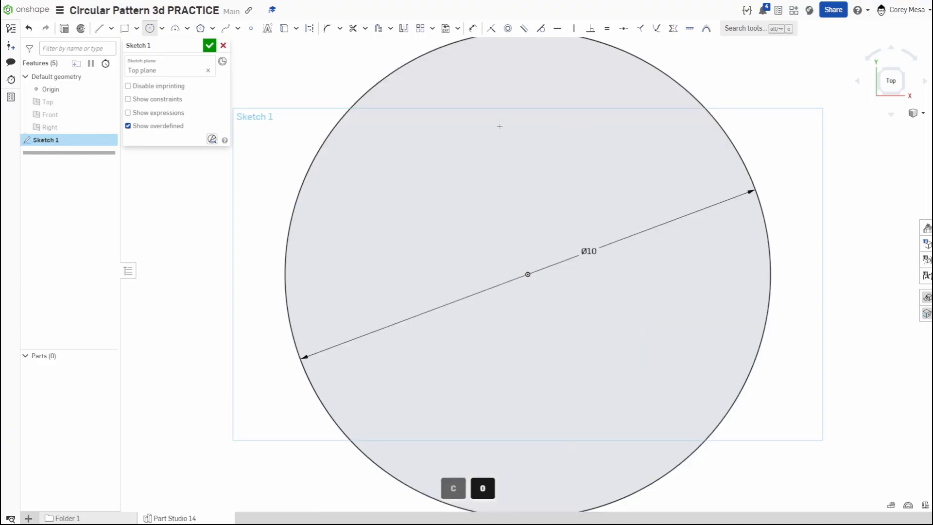
Extrude the circle downward as a new solid disc with a blind depth of 1 in
{"action": "key", "text": "shift"}
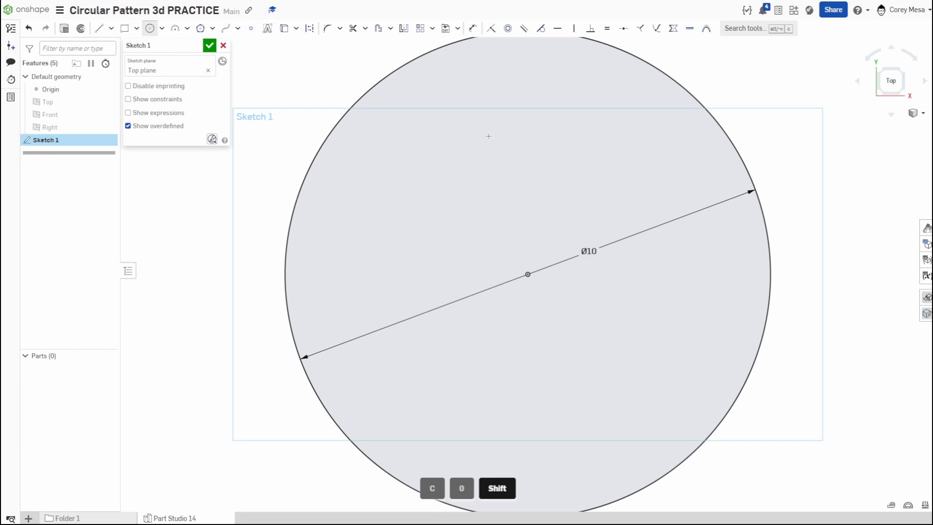
{"action": "key", "text": "shift+e"}
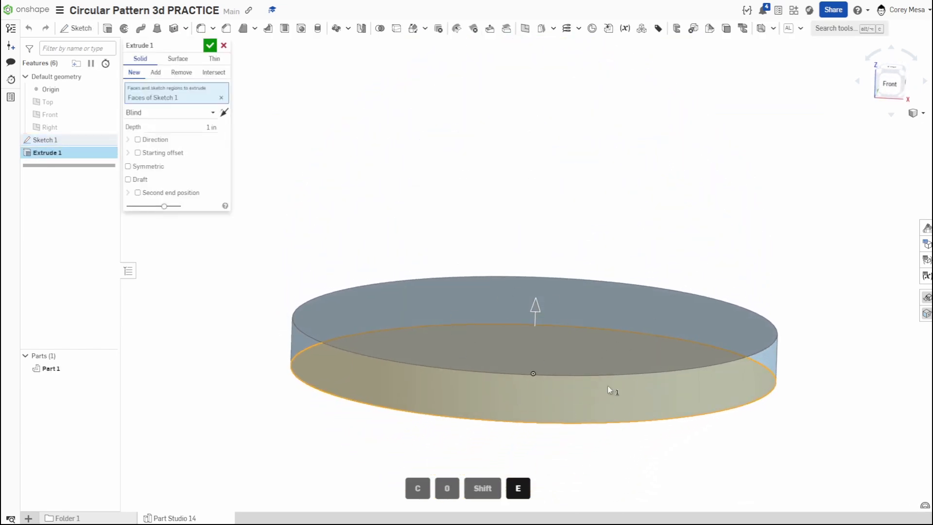
{"action": "left_click", "coordinate": [535, 309]}
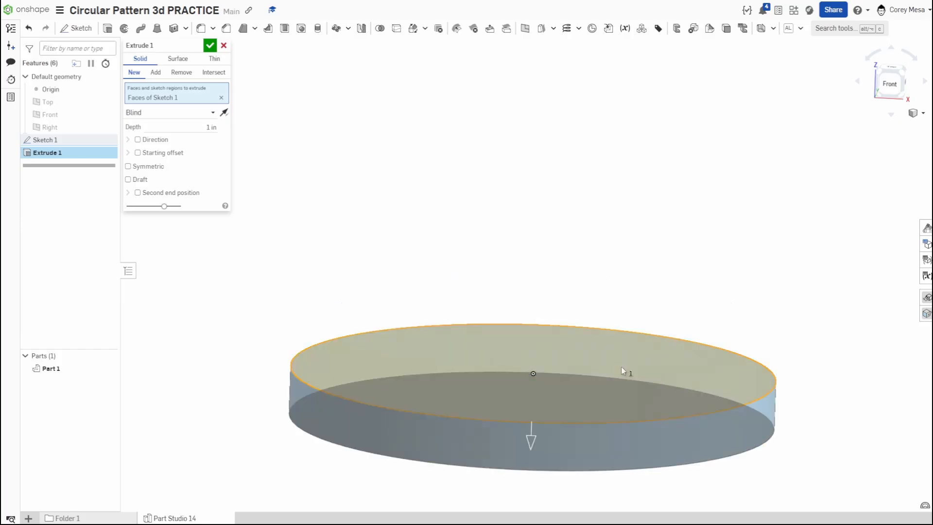
{"action": "left_click", "coordinate": [210, 45]}
Start a sketch on the disc's top face and draw a 5 in diameter circle centred on the origin
{"action": "right_click_drag", "start_coordinate": [559, 340], "coordinate": [652, 300]}
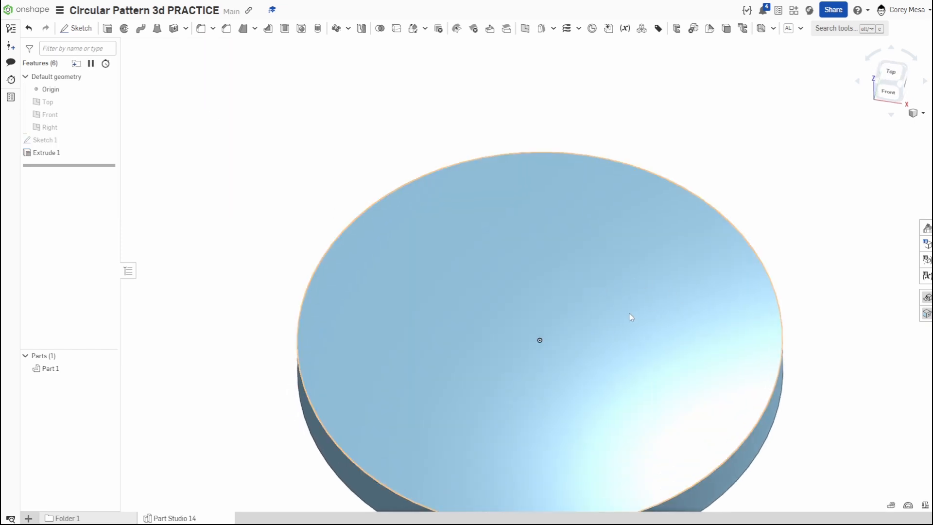
{"action": "left_click", "coordinate": [629, 310]}
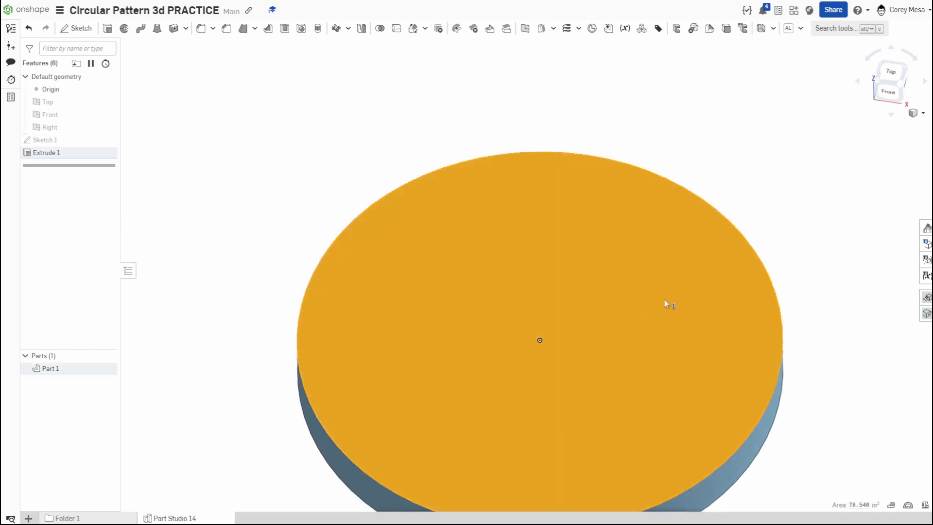
{"action": "key", "text": "shift"}
{"action": "key", "text": "shift+s"}
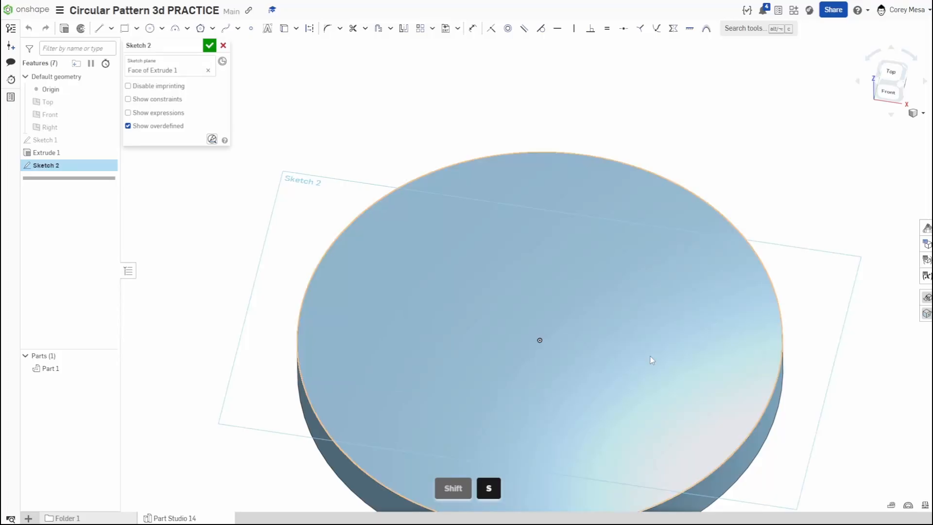
{"action": "key", "text": "n"}
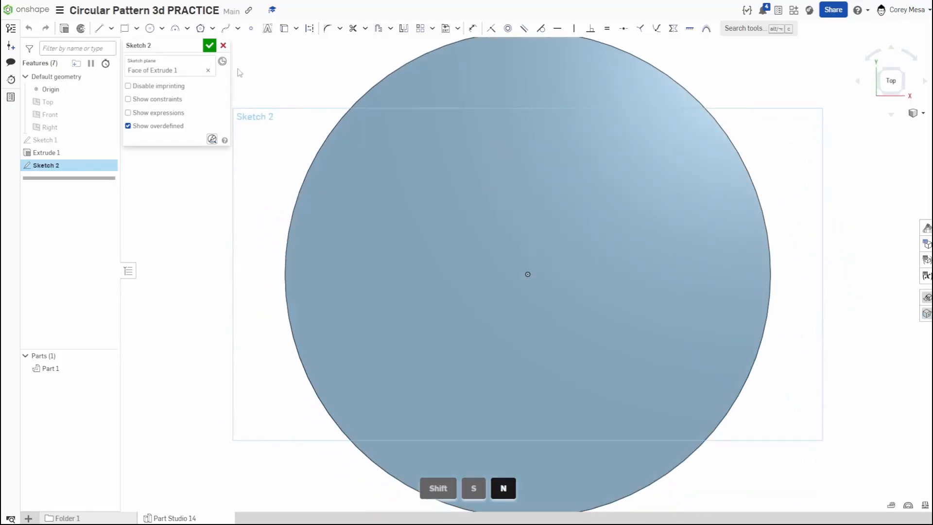
{"action": "left_click", "coordinate": [149, 29]}
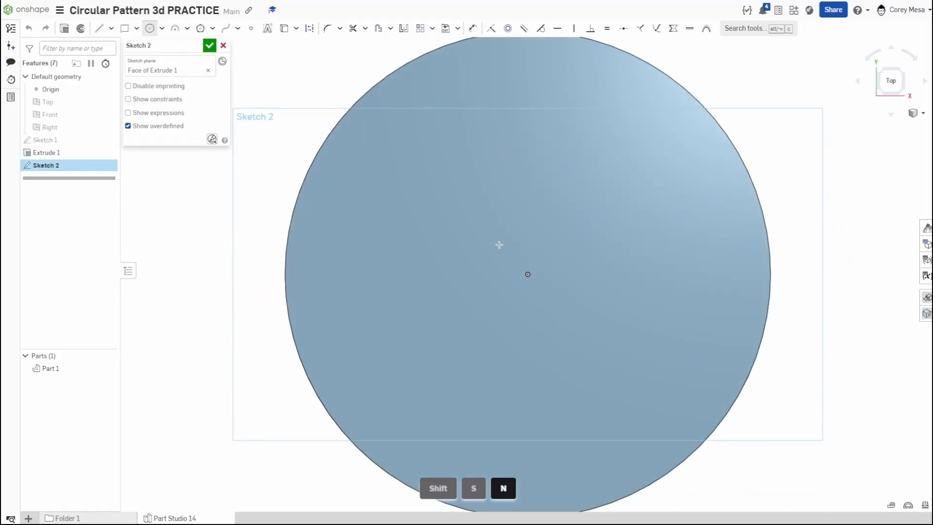
{"action": "left_click", "coordinate": [528, 274]}
{"action": "left_click", "coordinate": [633, 273]}
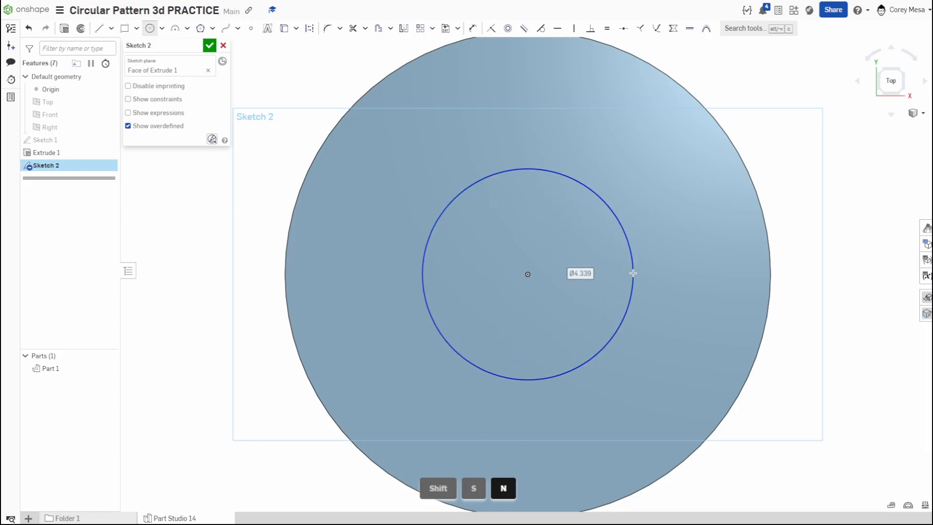
{"action": "type", "text": "5"}
{"action": "key", "text": "Return"}
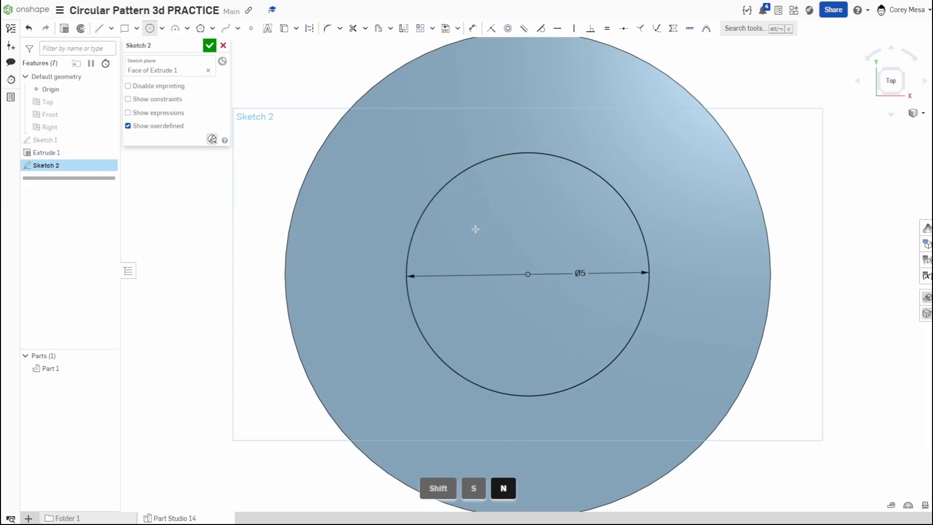
Add a concentric circle with a diameter of 3 in inside the 5 in circle
{"action": "left_click", "coordinate": [528, 275]}
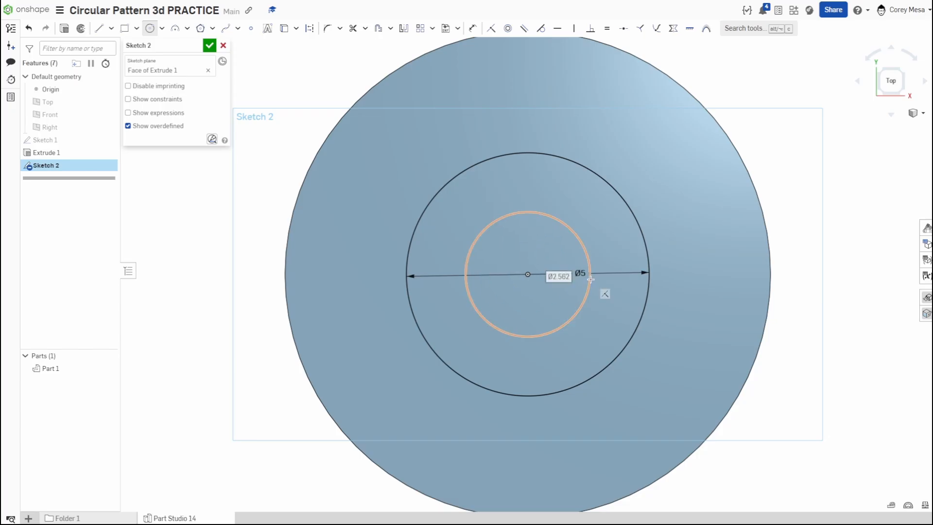
{"action": "type", "text": "3"}
{"action": "key", "text": "Return"}
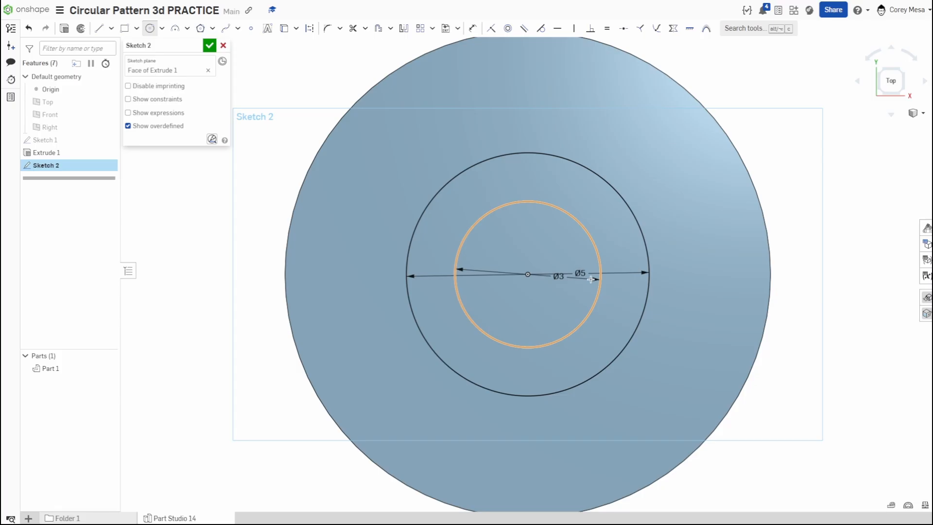
{"action": "key", "text": "Escape"}
Extrude the ring between the two circles upward 2 in, adding it to the disc
{"action": "right_click_drag", "start_coordinate": [587, 425], "coordinate": [593, 382]}
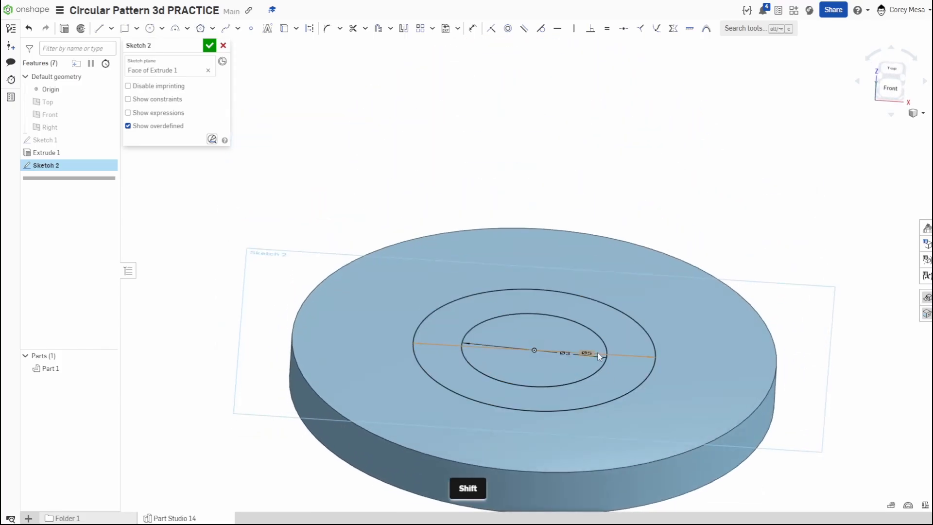
{"action": "left_click", "coordinate": [605, 363], "text": "shift"}
{"action": "left_click", "coordinate": [631, 392], "text": "shift"}
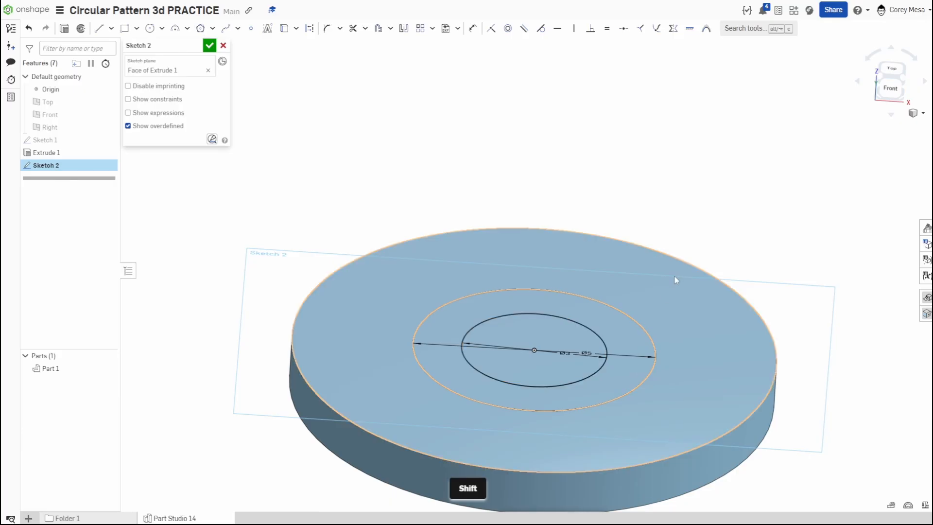
{"action": "left_click", "coordinate": [629, 341], "text": "shift"}
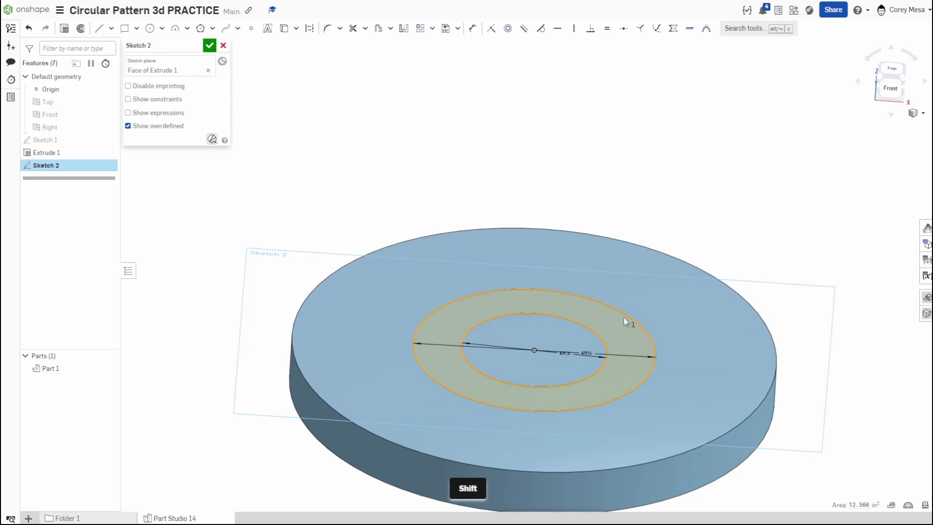
{"action": "key", "text": "shift+e"}
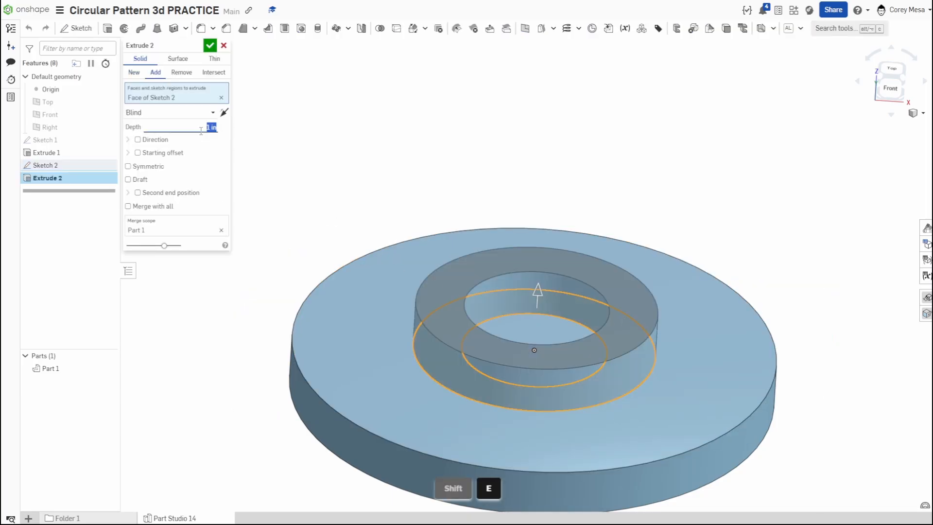
{"action": "type", "text": "2"}
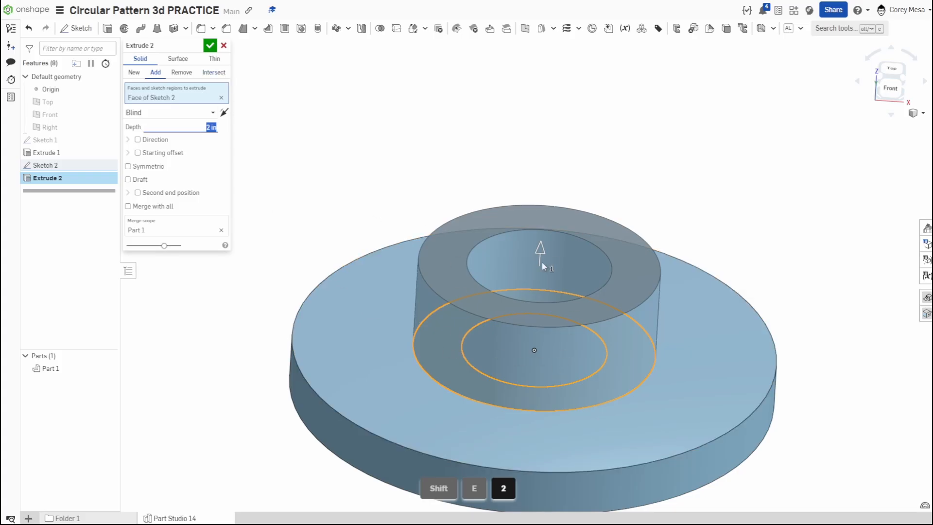
{"action": "left_click", "coordinate": [210, 47]}
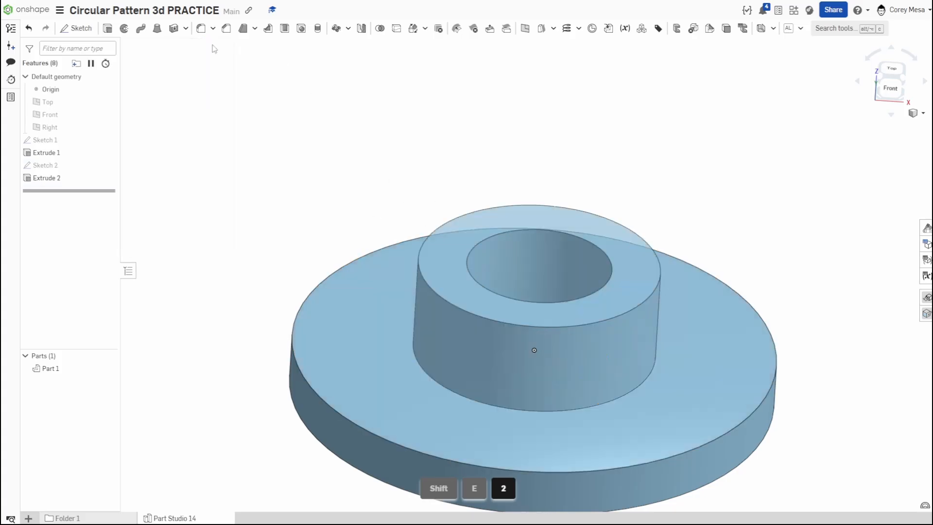
Cut the circular face inside the raised ring through the disc with a 1 in Remove extrude
{"action": "right_click_drag", "start_coordinate": [605, 281], "coordinate": [585, 304]}
{"action": "left_click", "coordinate": [585, 304]}
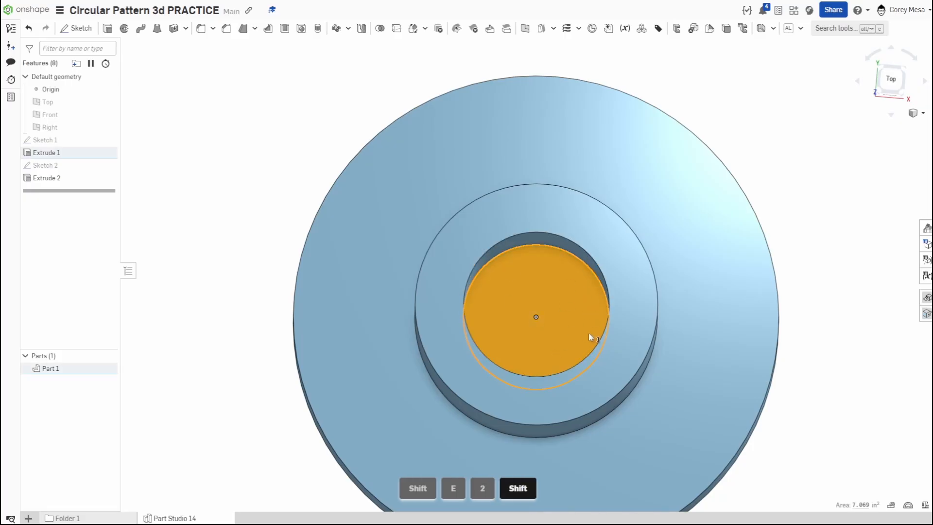
{"action": "key", "text": "shift+e"}
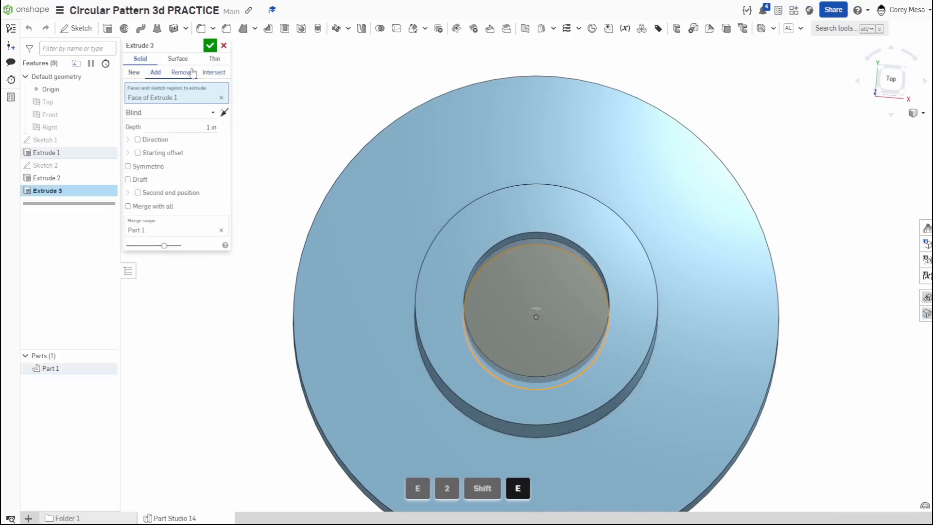
{"action": "left_click", "coordinate": [210, 47]}
Start a sketch on the flange's flat bottom face, opposite the hub, and view the sketch plane straight on
{"action": "right_click_drag", "start_coordinate": [457, 302], "coordinate": [520, 290]}
{"action": "scroll", "coordinate": [543, 331], "scroll_direction": "down", "scroll_amount": 4}
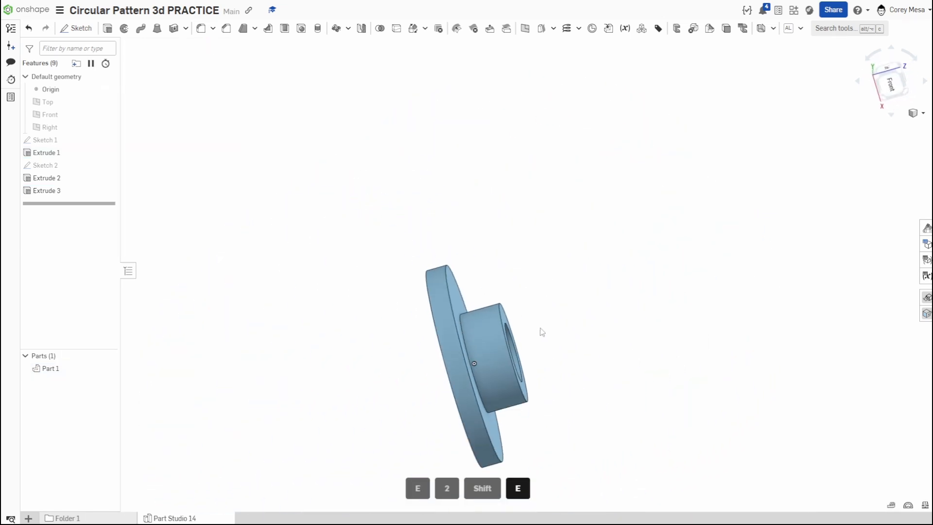
{"action": "middle_click_drag", "start_coordinate": [554, 351], "coordinate": [591, 268]}
{"action": "right_click_drag", "start_coordinate": [591, 267], "coordinate": [540, 230]}
{"action": "right_click_drag", "start_coordinate": [529, 386], "coordinate": [577, 271]}
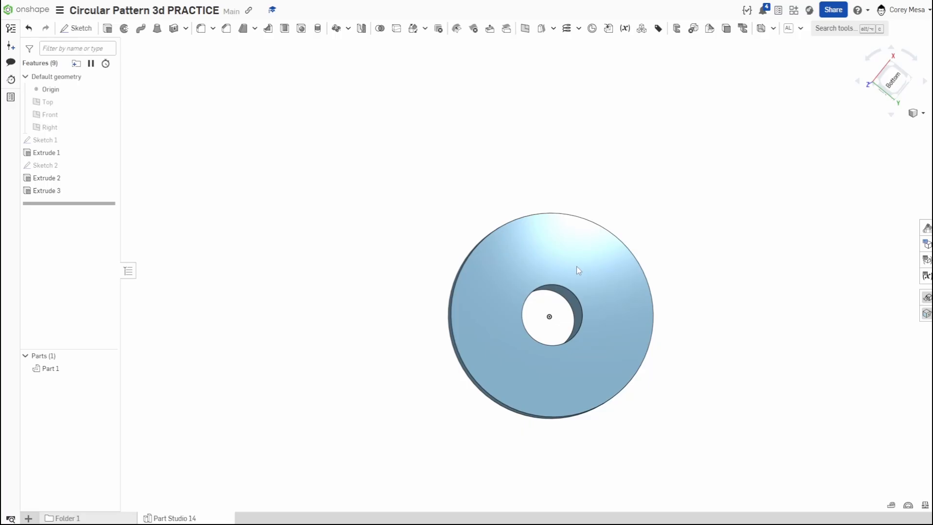
{"action": "left_click", "coordinate": [608, 287]}
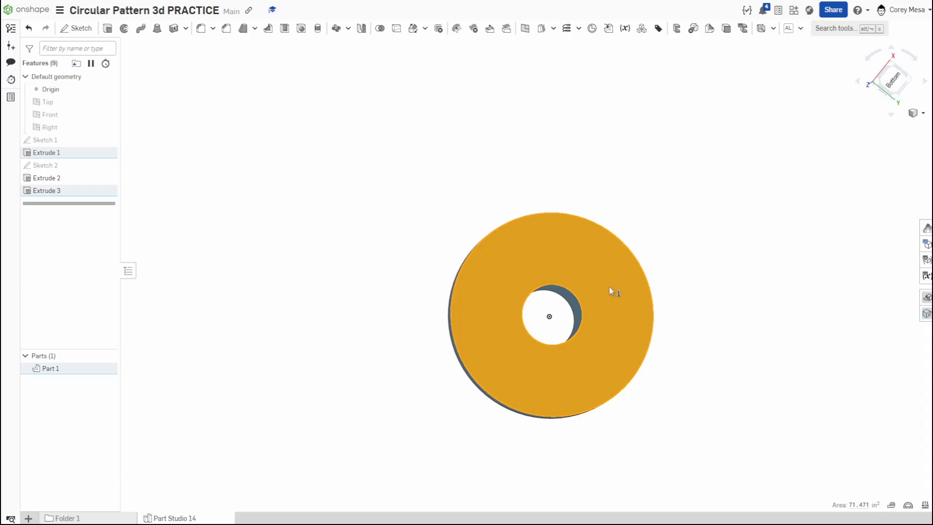
{"action": "key", "text": "shift"}
{"action": "key", "text": "shift+s"}
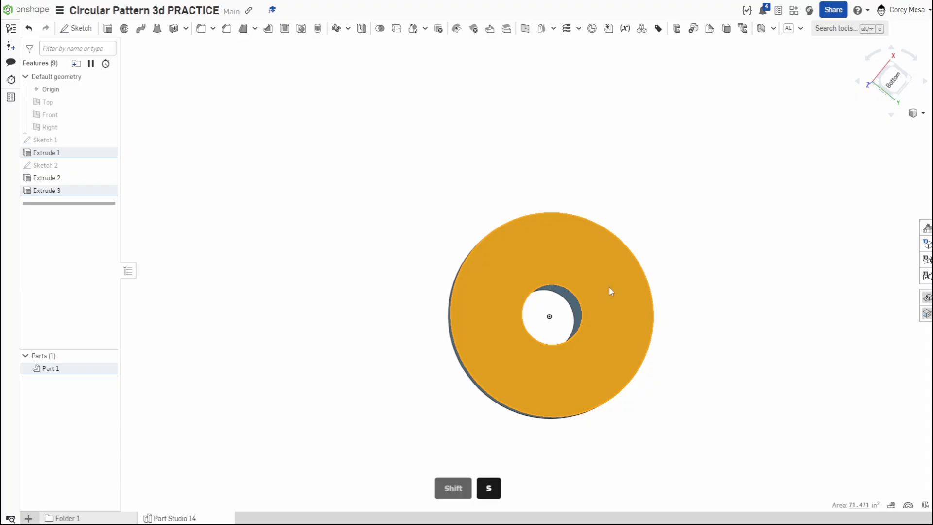
{"action": "key", "text": "m"}
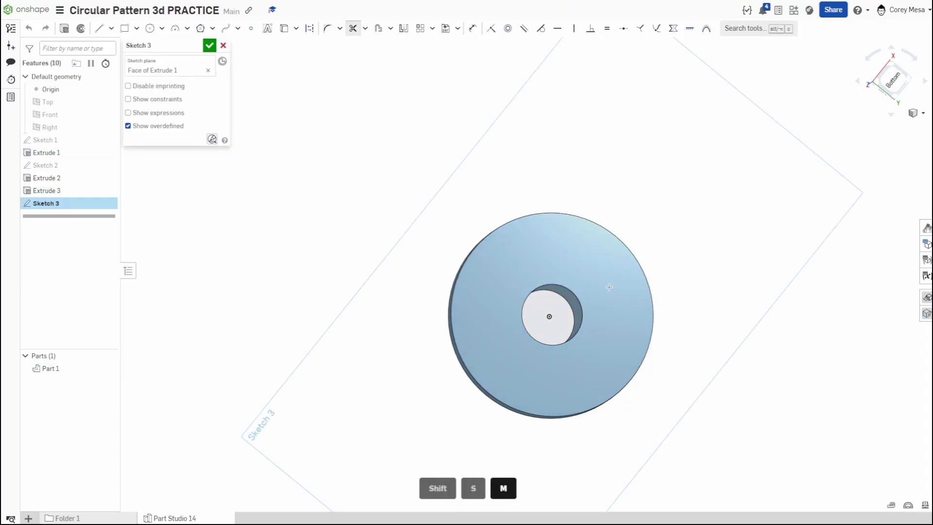
{"action": "key", "text": "n"}
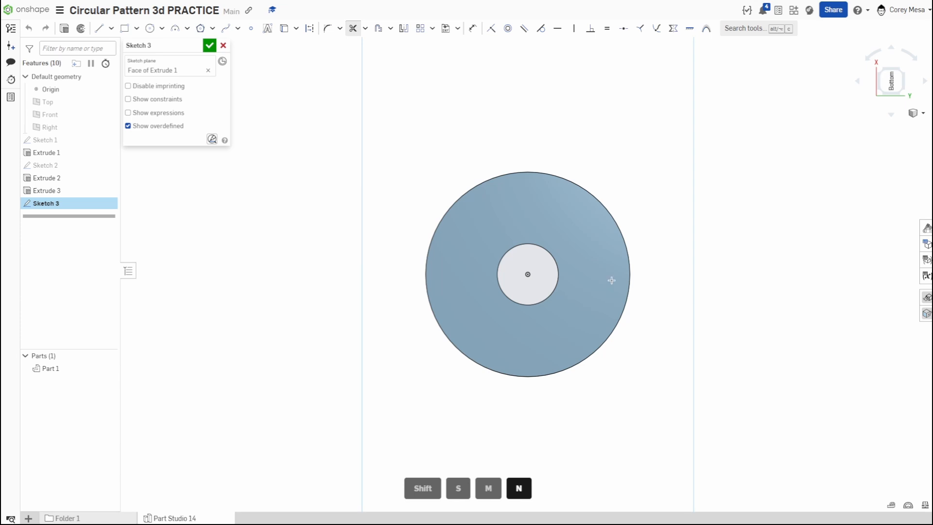
Draw a construction circle with a diameter of 8 in centred on the origin
{"action": "scroll", "coordinate": [714, 270], "scroll_direction": "down", "scroll_amount": 3}
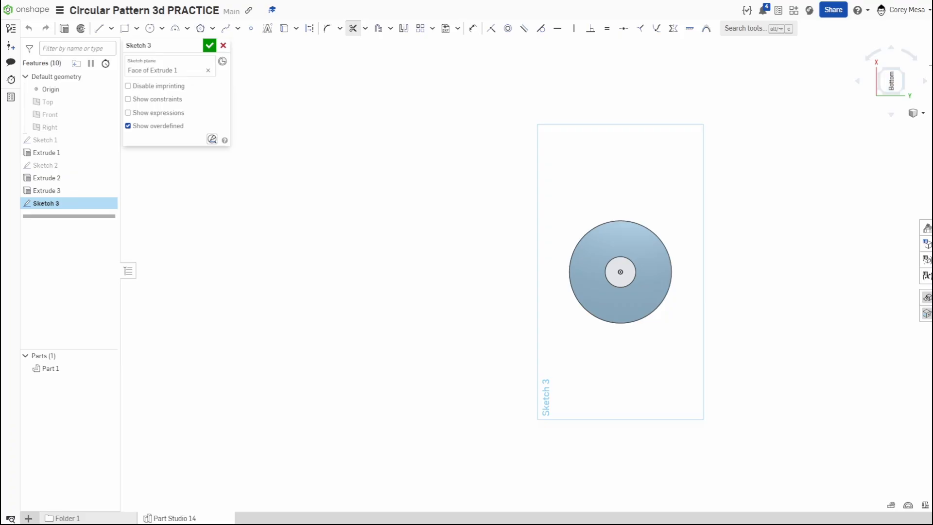
{"action": "left_click", "coordinate": [915, 56]}
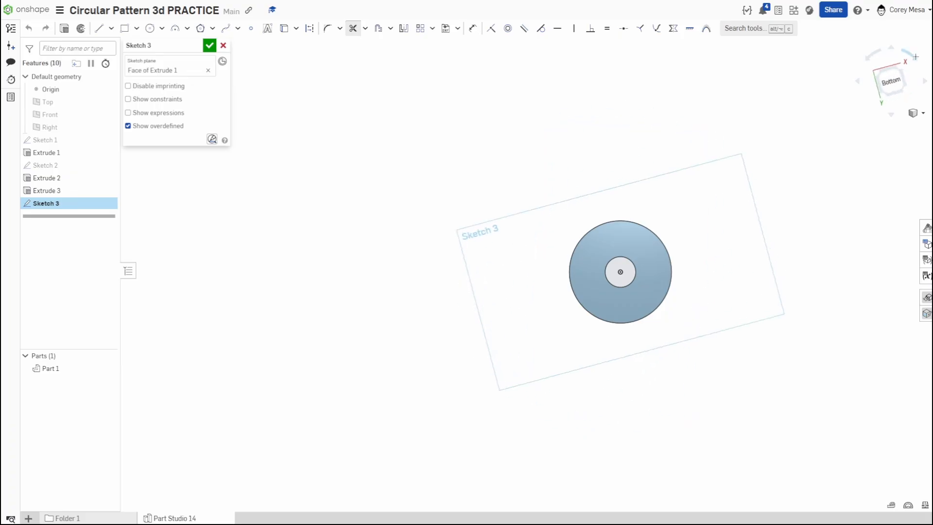
{"action": "scroll", "coordinate": [721, 227], "scroll_direction": "up", "scroll_amount": 3}
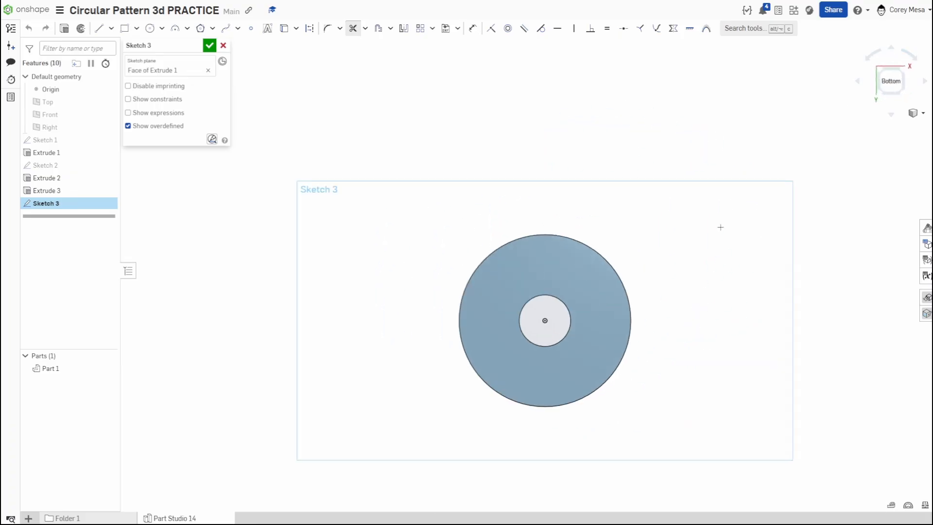
{"action": "key", "text": "n"}
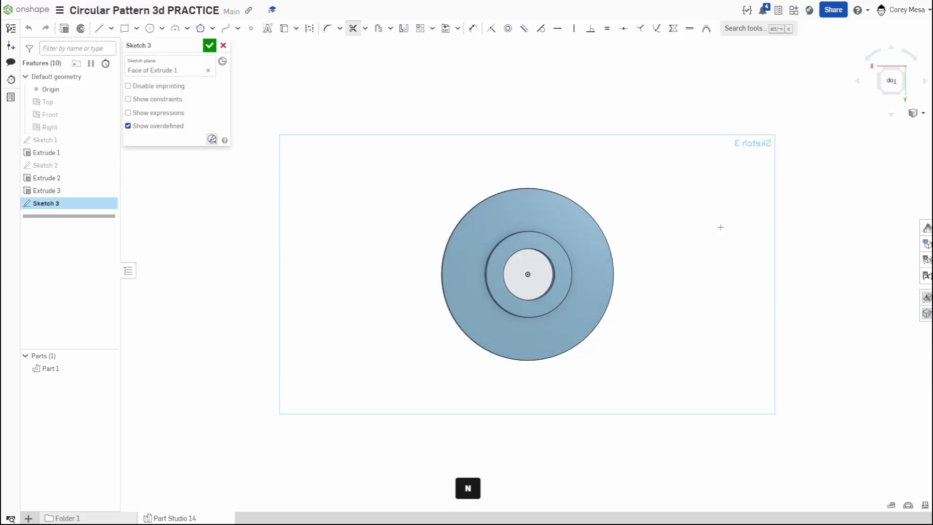
{"action": "scroll", "coordinate": [540, 287], "scroll_direction": "up", "scroll_amount": 2}
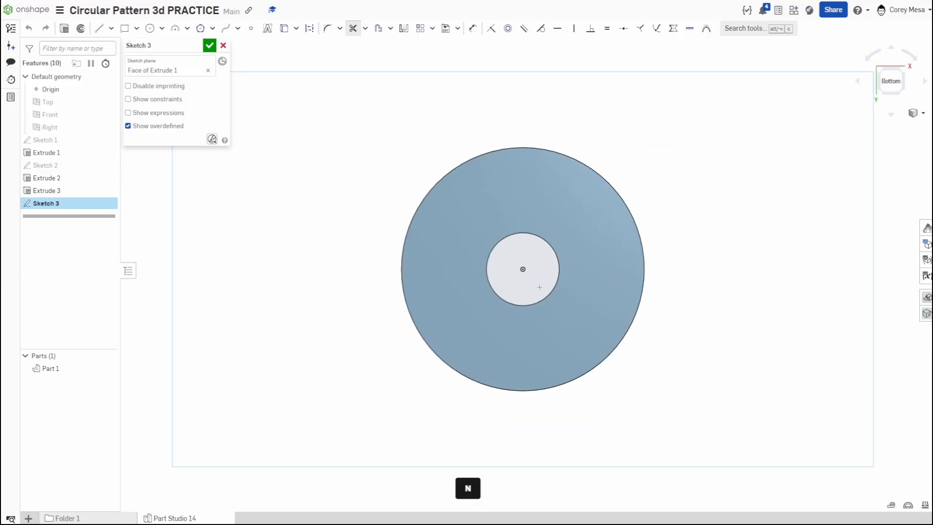
{"action": "left_click", "coordinate": [149, 27]}
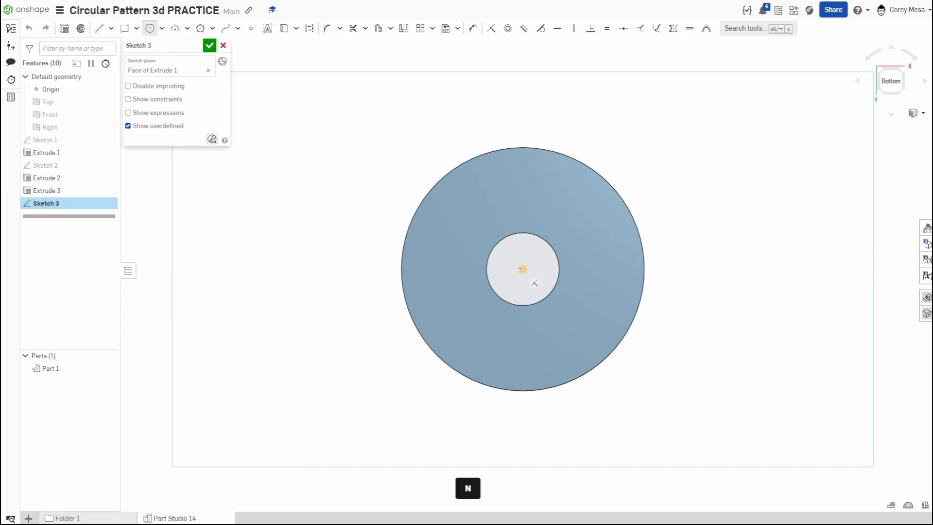
{"action": "key", "text": "q"}
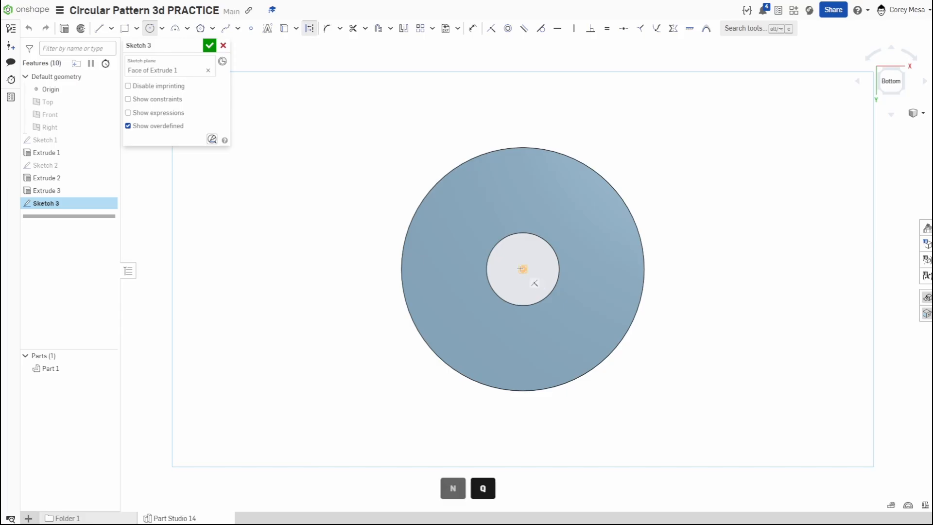
{"action": "left_click", "coordinate": [522, 269]}
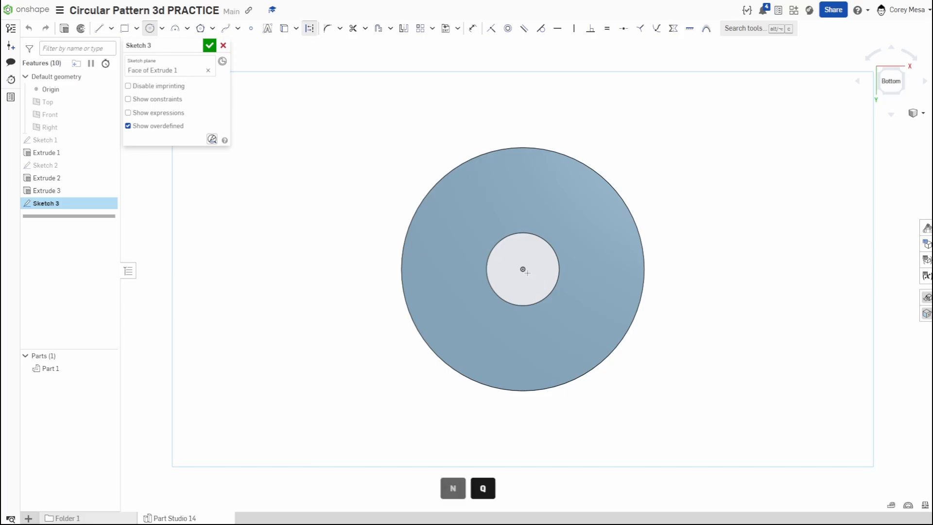
{"action": "left_click", "coordinate": [588, 212]}
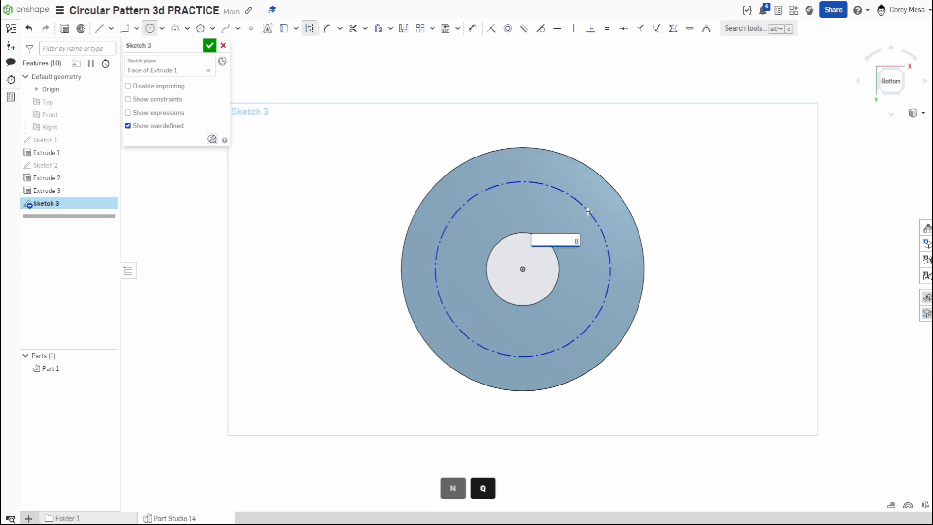
{"action": "type", "text": "8"}
{"action": "key", "text": "Return"}
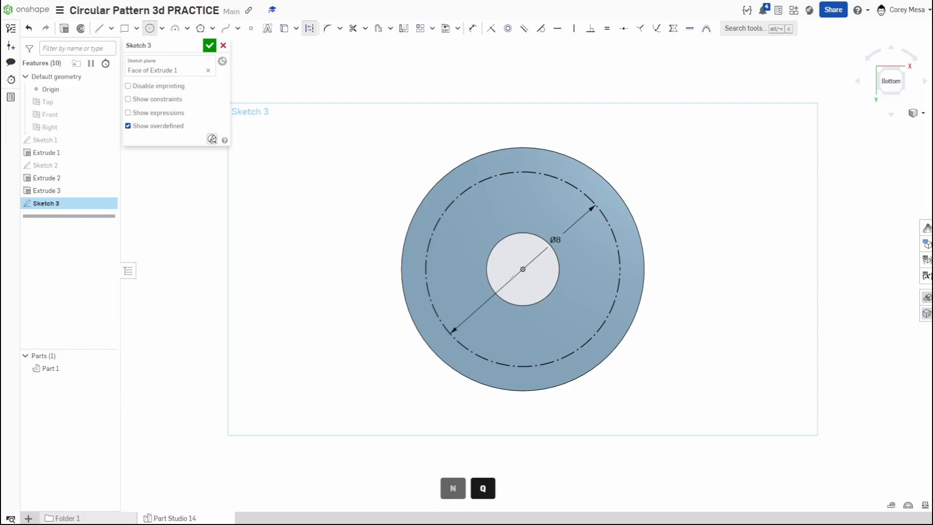
Add a concentric construction circle with a diameter of 7 in inside the 8 in circle
{"action": "left_click", "coordinate": [523, 269]}
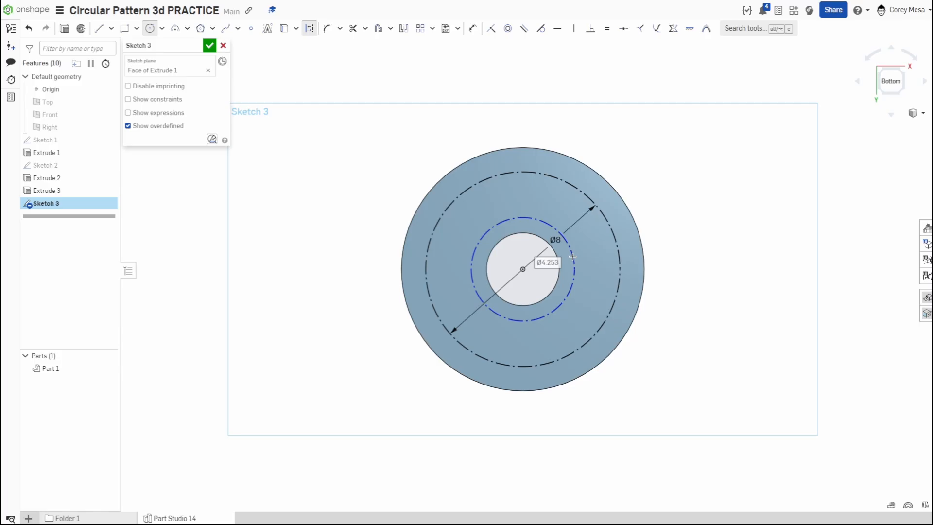
{"action": "type", "text": "7"}
{"action": "key", "text": "Return"}
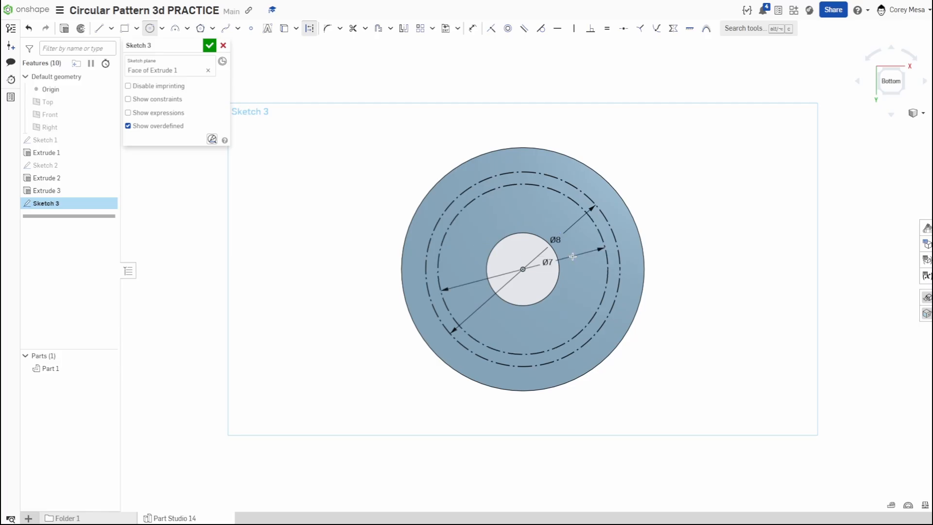
Draw a 0.25 in diameter construction circle centred on the 8 in circle, vertically above the origin
{"action": "scroll", "coordinate": [467, 210], "scroll_direction": "up", "scroll_amount": 3}
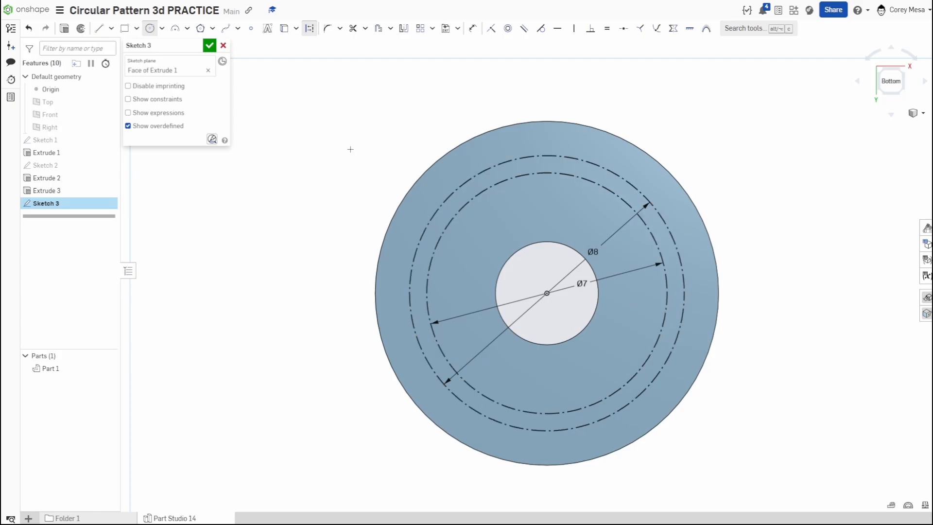
{"action": "key", "text": "c"}
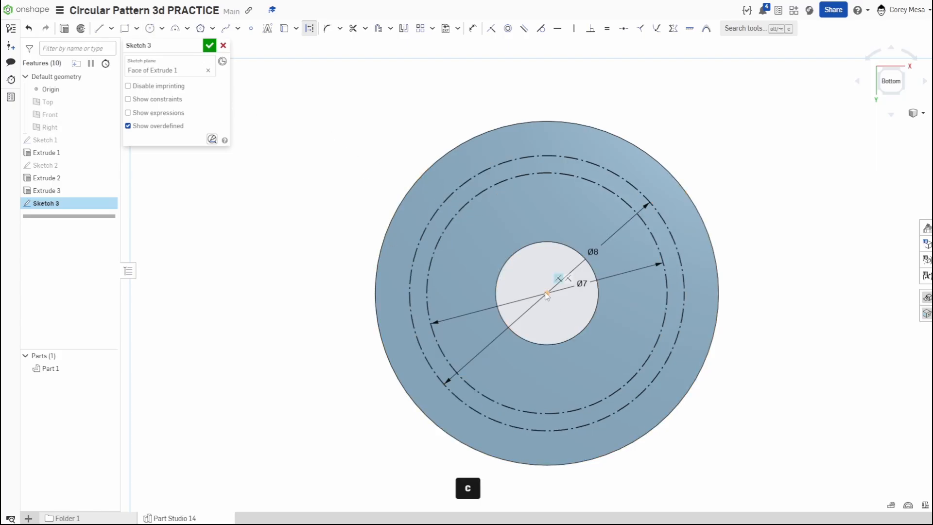
{"action": "left_click", "coordinate": [547, 294]}
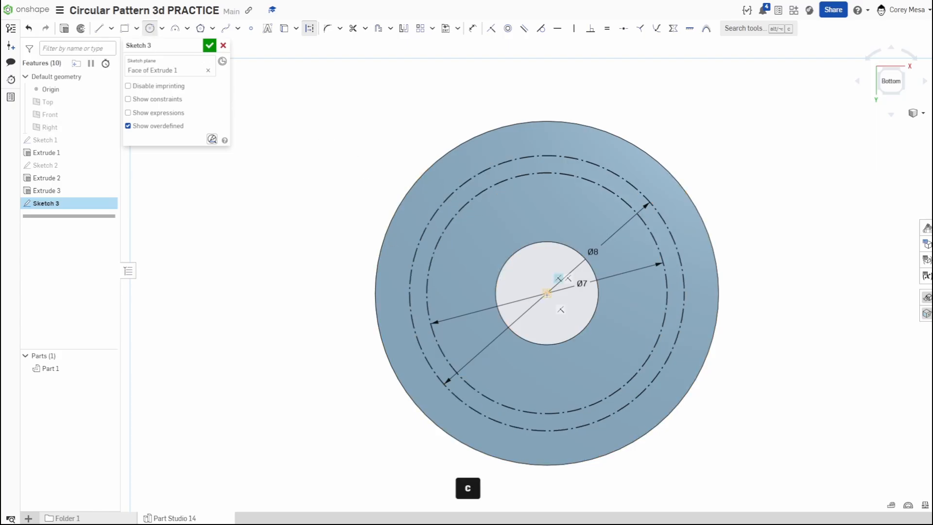
{"action": "left_click", "coordinate": [547, 154]}
{"action": "left_click", "coordinate": [547, 156]}
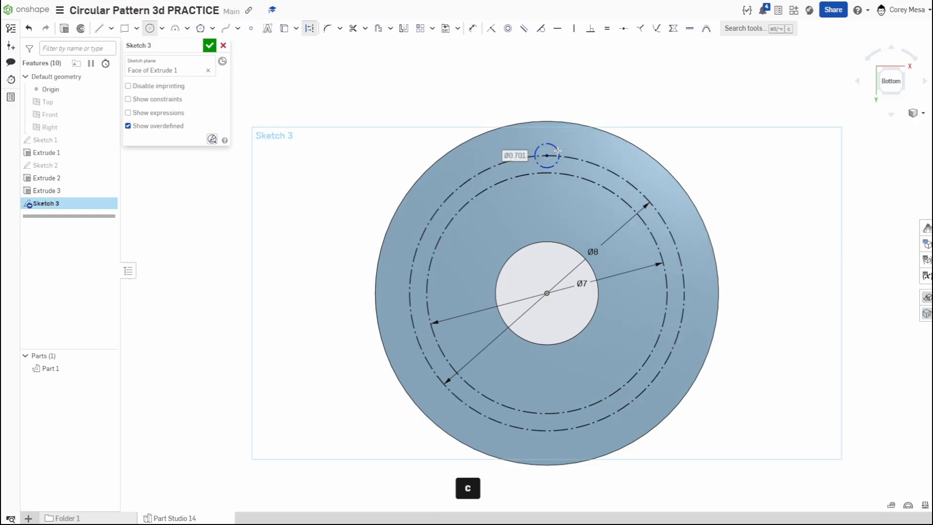
{"action": "type", "text": ".25"}
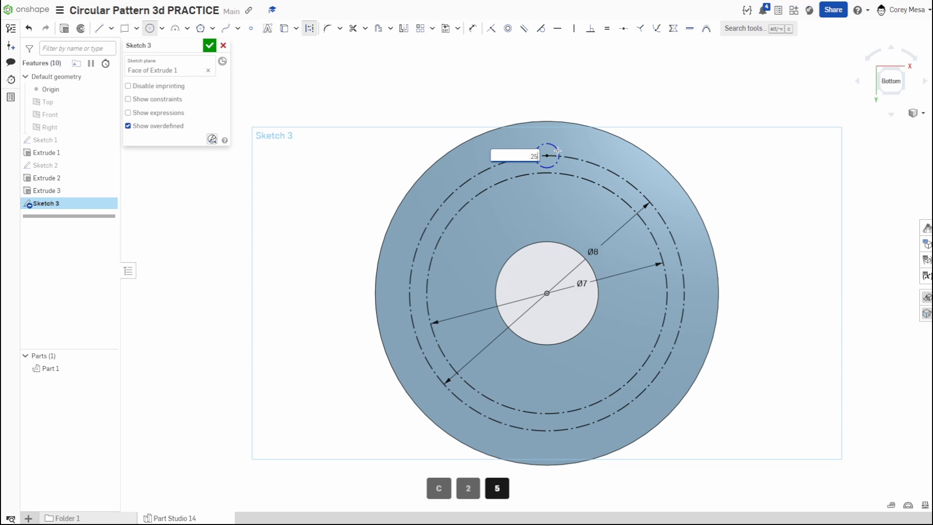
{"action": "key", "text": "Return"}
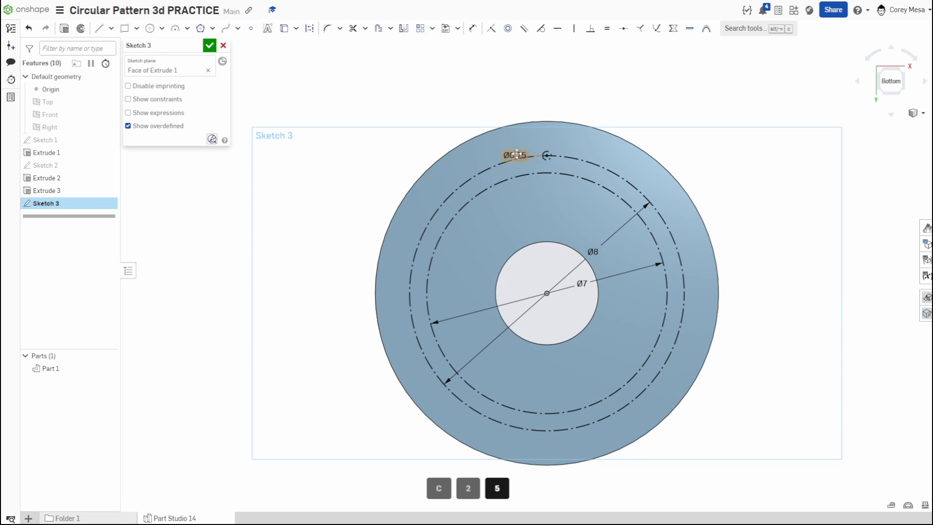
Set the diameter of the small circle on the 8 in construction circle to 0.5 in
{"action": "double_click", "coordinate": [516, 155]}
{"action": "type", "text": ".5"}
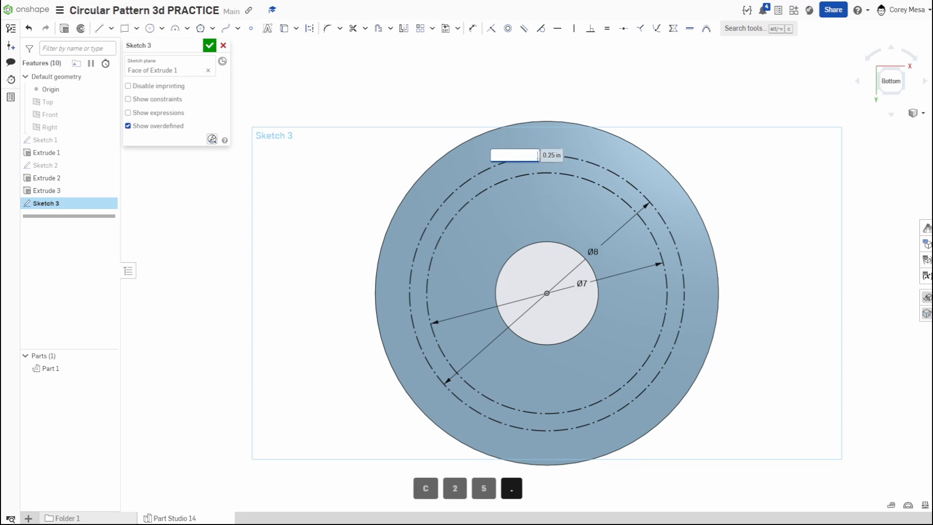
{"action": "key", "text": "Return"}
{"action": "key", "text": "Escape"}
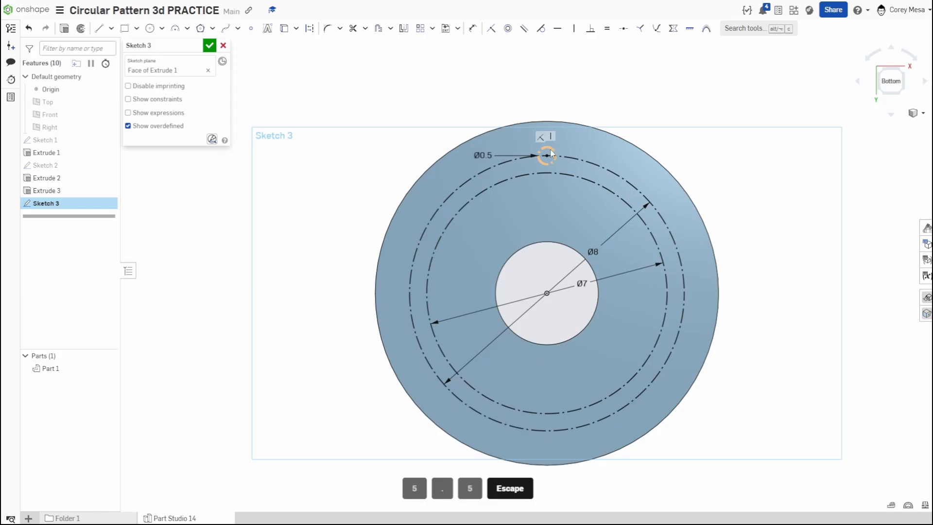
Convert the 0.5 in circle from construction geometry to regular sketch geometry
{"action": "scroll", "coordinate": [554, 154], "scroll_direction": "up", "scroll_amount": 6}
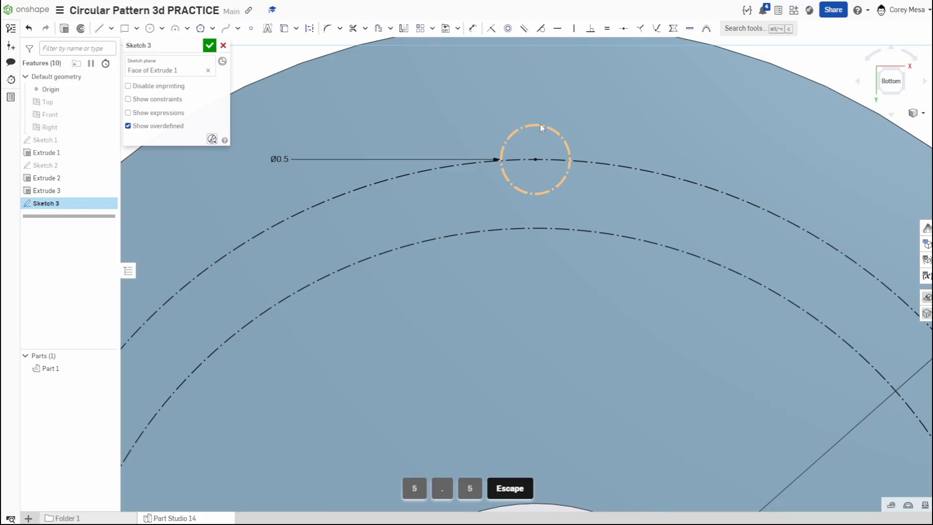
{"action": "left_click", "coordinate": [541, 126]}
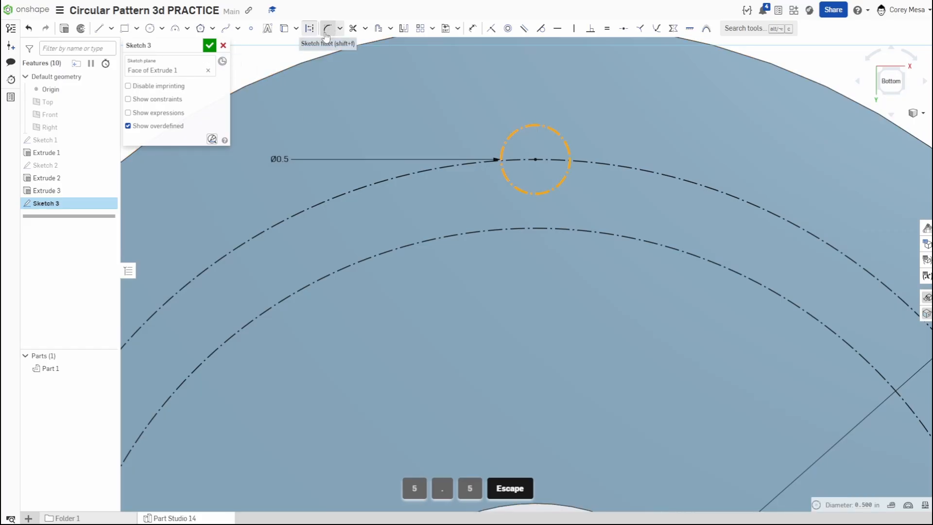
{"action": "key", "text": "q"}
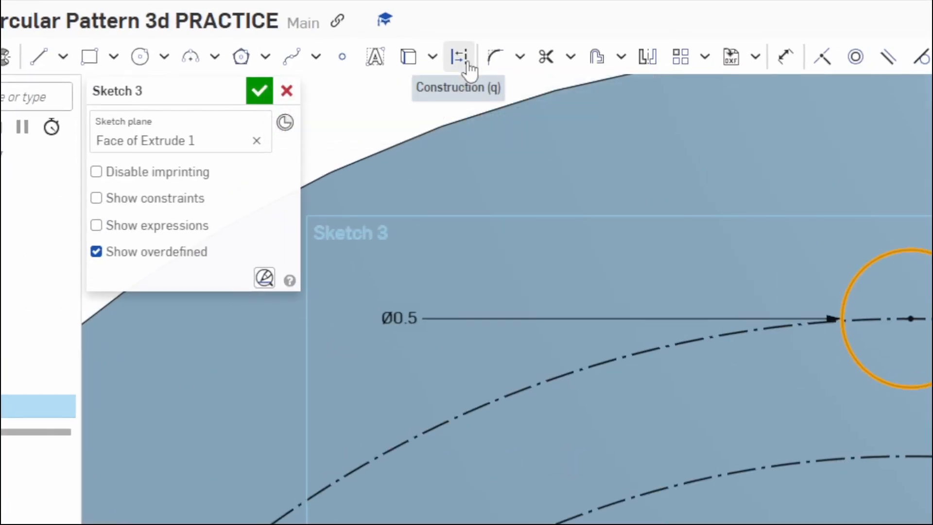
{"action": "left_click", "coordinate": [459, 57]}
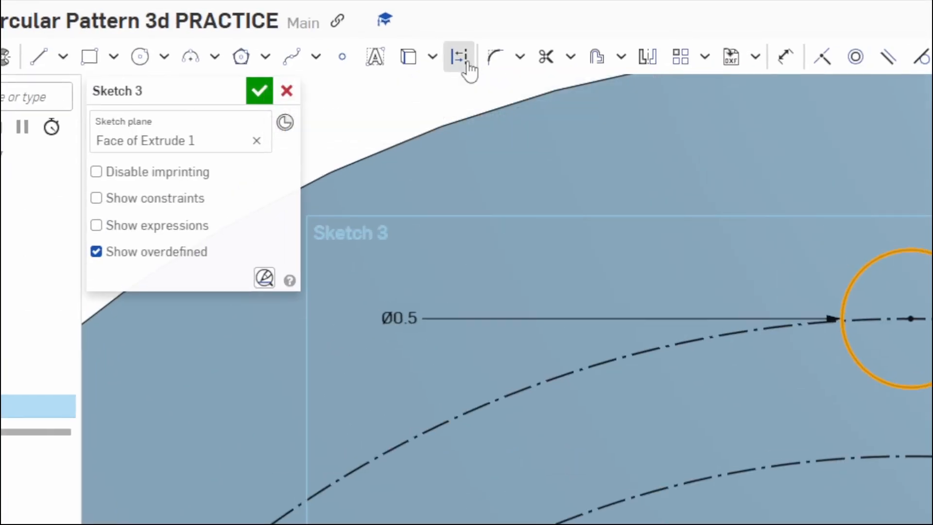
{"action": "left_click", "coordinate": [459, 57]}
{"action": "left_click", "coordinate": [468, 64]}
{"action": "left_click", "coordinate": [467, 63]}
Draw a 0.25 in diameter circle centred on the 7 in construction circle, vertically above the origin, and finish the sketch
{"action": "scroll", "coordinate": [608, 250], "scroll_direction": "down", "scroll_amount": 5}
{"action": "scroll", "coordinate": [779, 350], "scroll_direction": "down", "scroll_amount": 5}
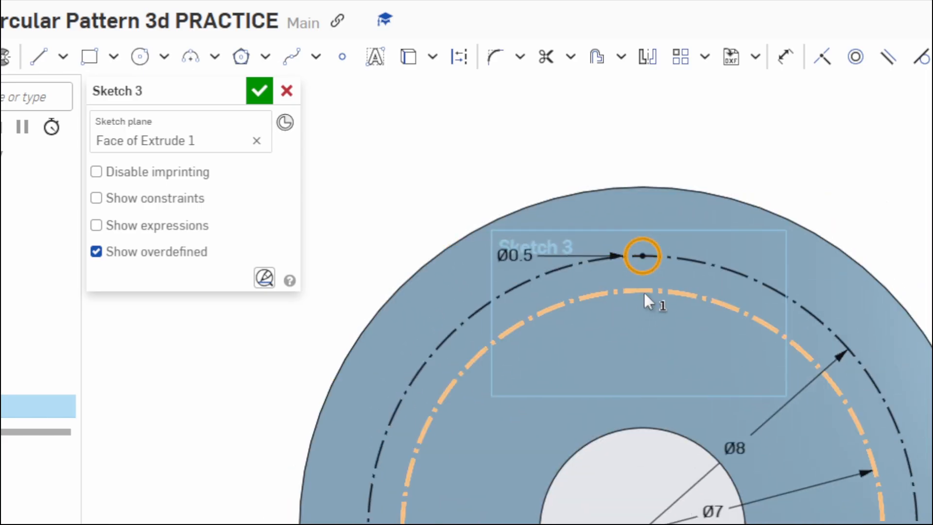
{"action": "scroll", "coordinate": [645, 296], "scroll_direction": "up", "scroll_amount": 2}
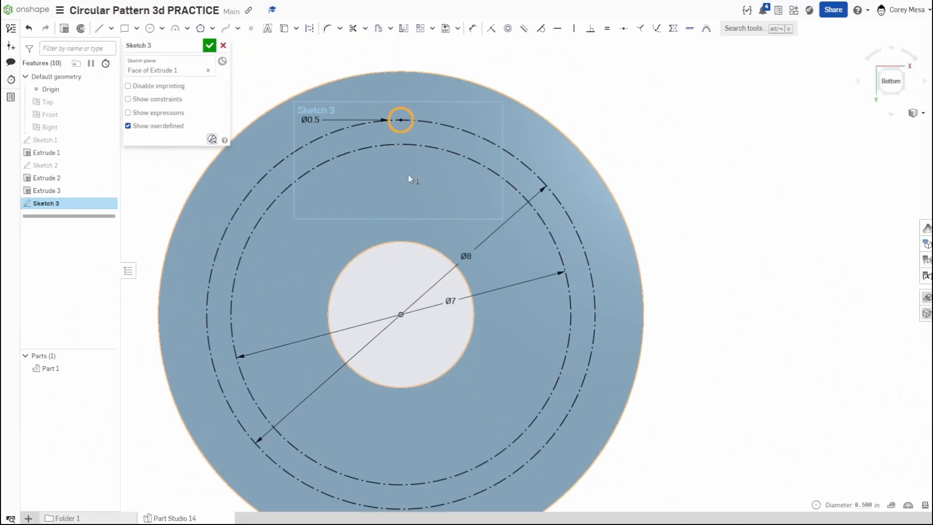
{"action": "key", "text": "c"}
{"action": "scroll", "coordinate": [407, 150], "scroll_direction": "up", "scroll_amount": 3}
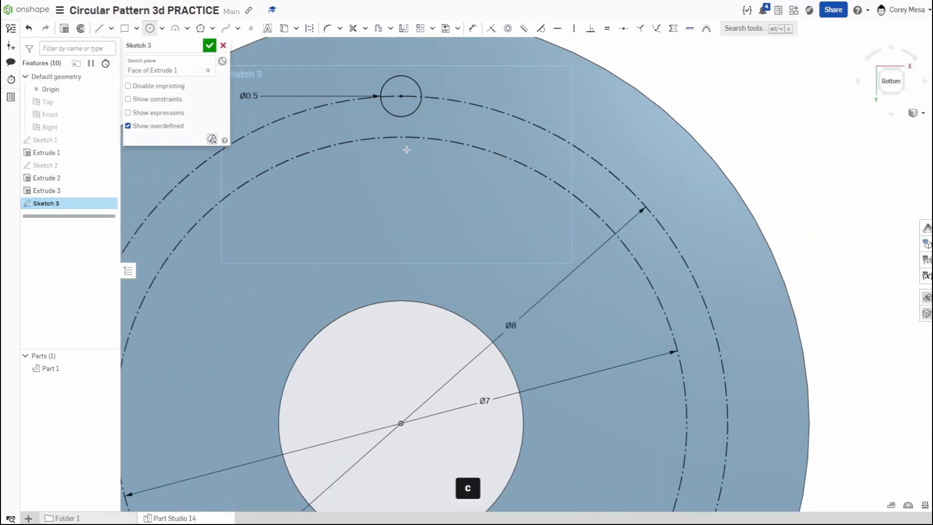
{"action": "scroll", "coordinate": [404, 138], "scroll_direction": "up", "scroll_amount": 2}
{"action": "scroll", "coordinate": [404, 138], "scroll_direction": "up", "scroll_amount": 1}
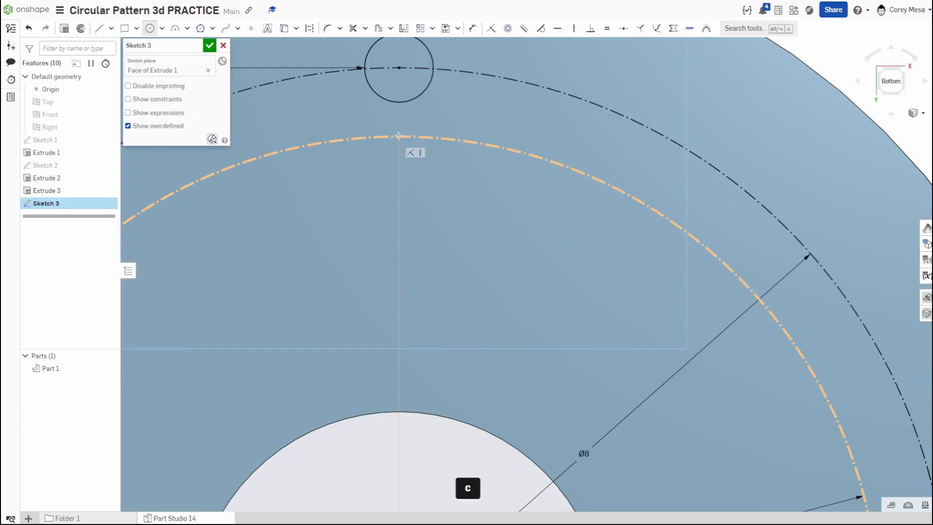
{"action": "left_click", "coordinate": [398, 137]}
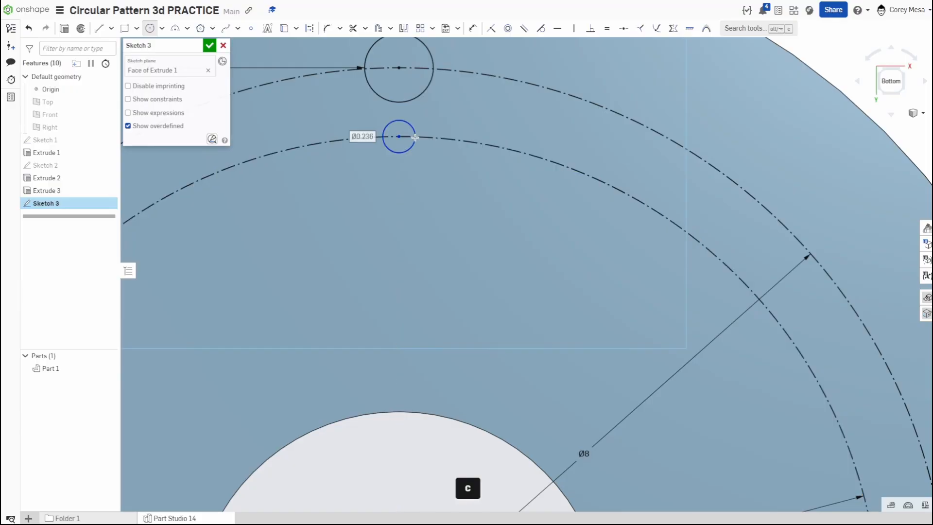
{"action": "left_click", "coordinate": [415, 138]}
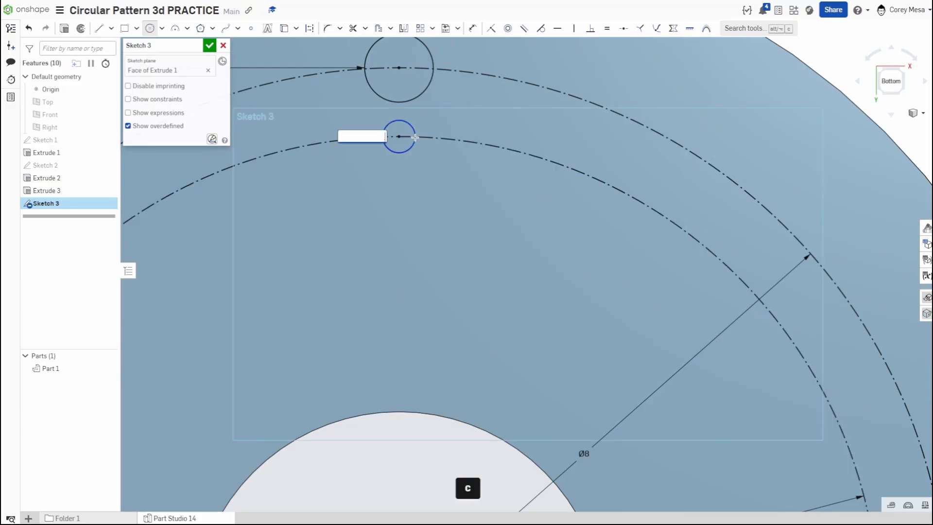
{"action": "type", "text": ".25"}
{"action": "key", "text": "Return"}
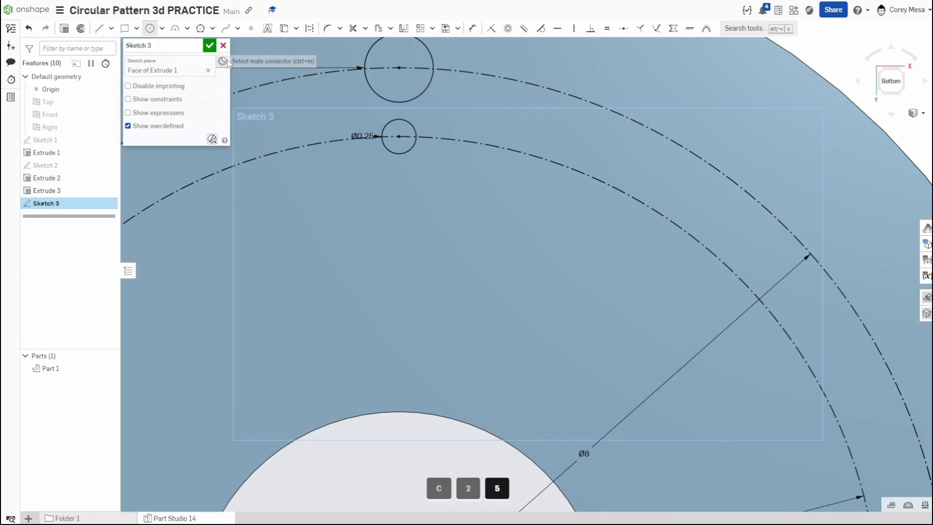
{"action": "left_click", "coordinate": [209, 45]}
Extrude the 0.5 in circle 2 in outward from the flange's underside as a pin added to the part
{"action": "scroll", "coordinate": [492, 190], "scroll_direction": "down", "scroll_amount": 3}
{"action": "middle_click_drag", "start_coordinate": [493, 193], "coordinate": [518, 251]}
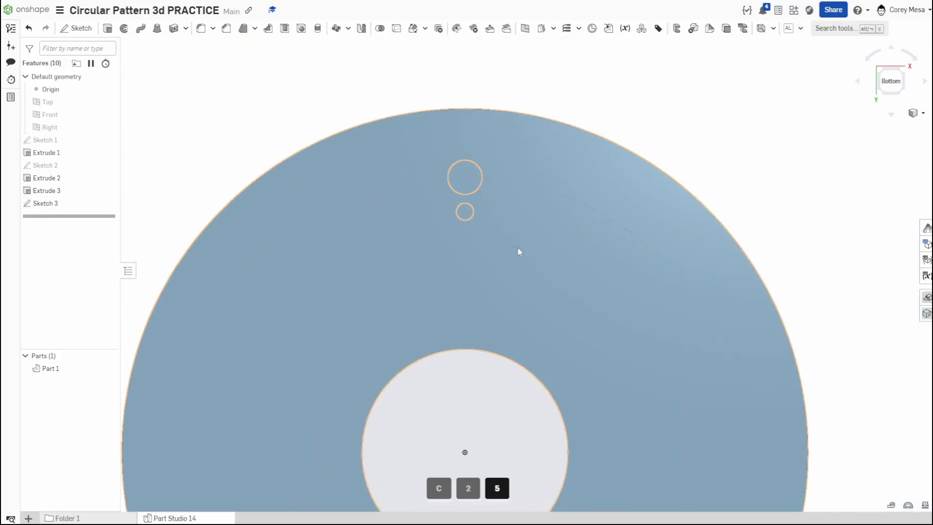
{"action": "right_click_drag", "start_coordinate": [518, 250], "coordinate": [538, 209]}
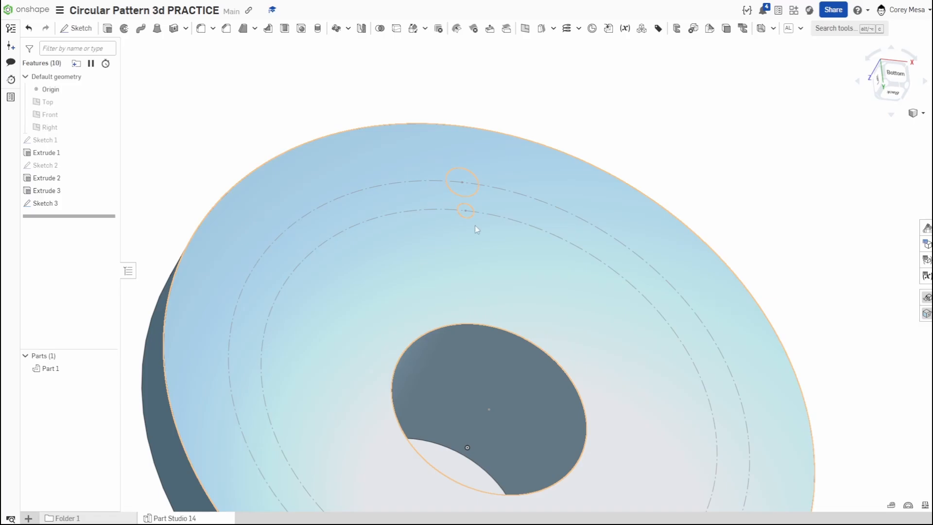
{"action": "scroll", "coordinate": [477, 232], "scroll_direction": "down", "scroll_amount": 2}
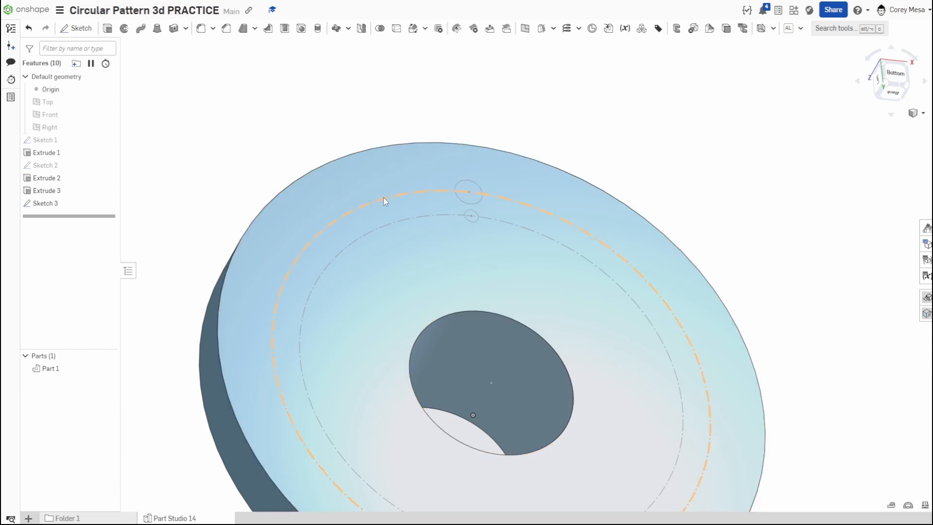
{"action": "key", "text": "shift+e"}
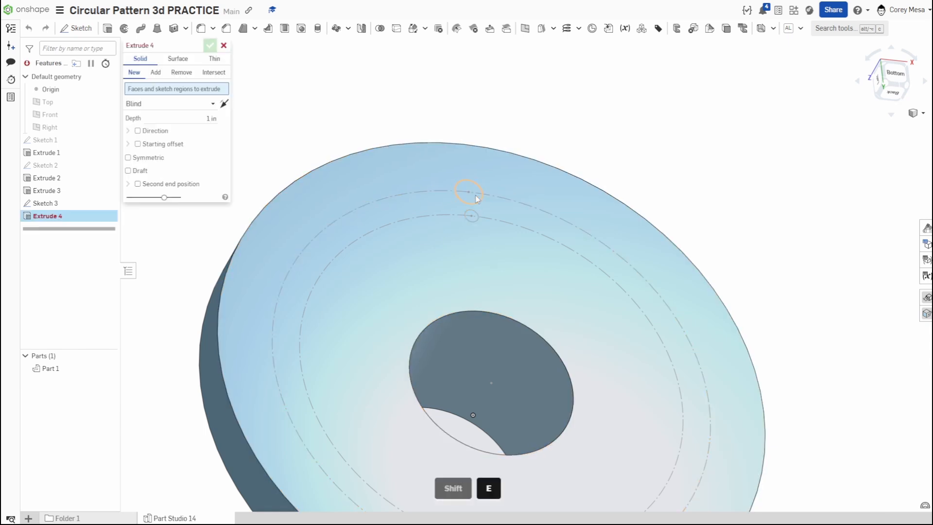
{"action": "left_click", "coordinate": [476, 200]}
{"action": "left_click", "coordinate": [199, 130]}
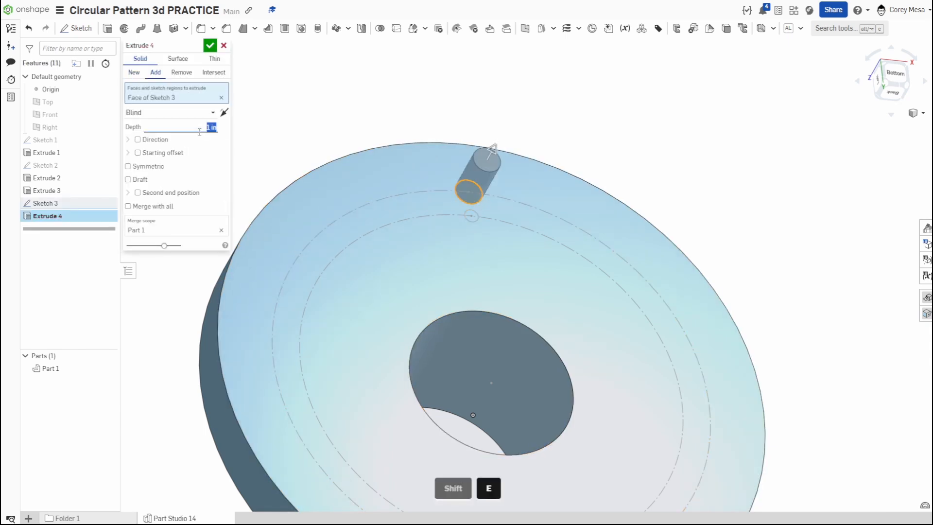
{"action": "type", "text": "2"}
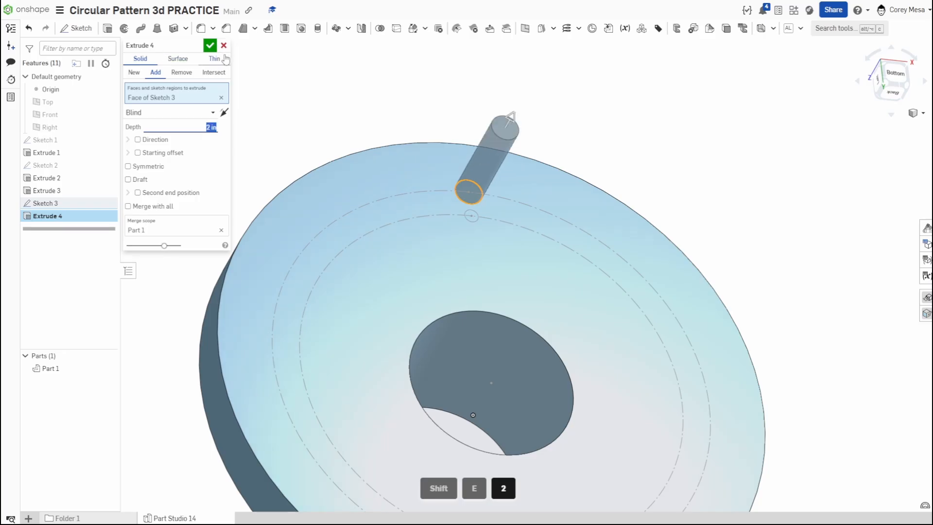
{"action": "left_click", "coordinate": [210, 45]}
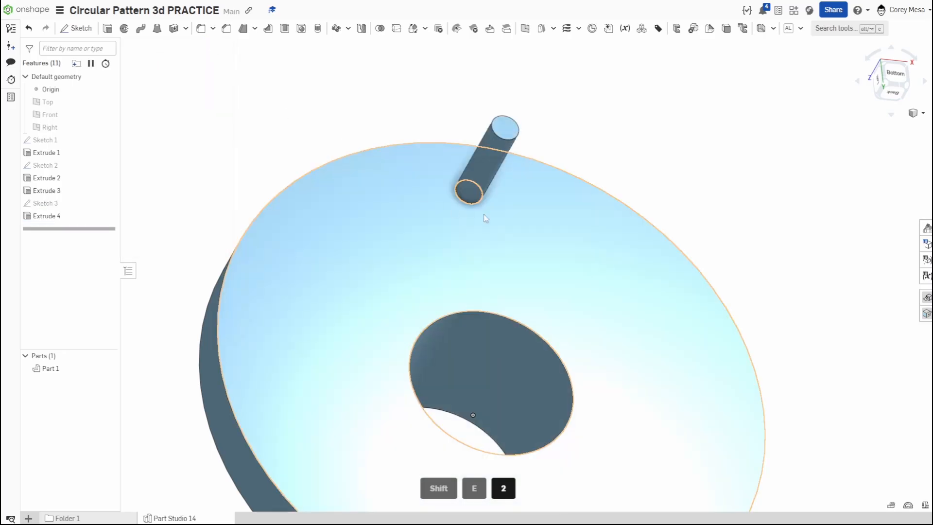
Show Sketch 3 again and extrude its 0.25 in circle as a Remove cut up to the flange's hub-side face
{"action": "left_click", "coordinate": [109, 203]}
{"action": "key", "text": "shift+e"}
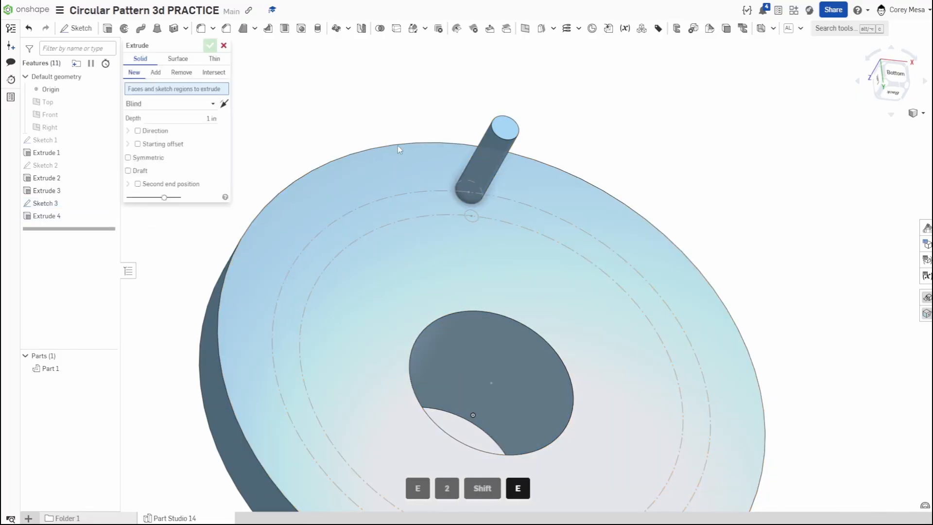
{"action": "scroll", "coordinate": [461, 221], "scroll_direction": "up", "scroll_amount": 5}
{"action": "left_click", "coordinate": [457, 227]}
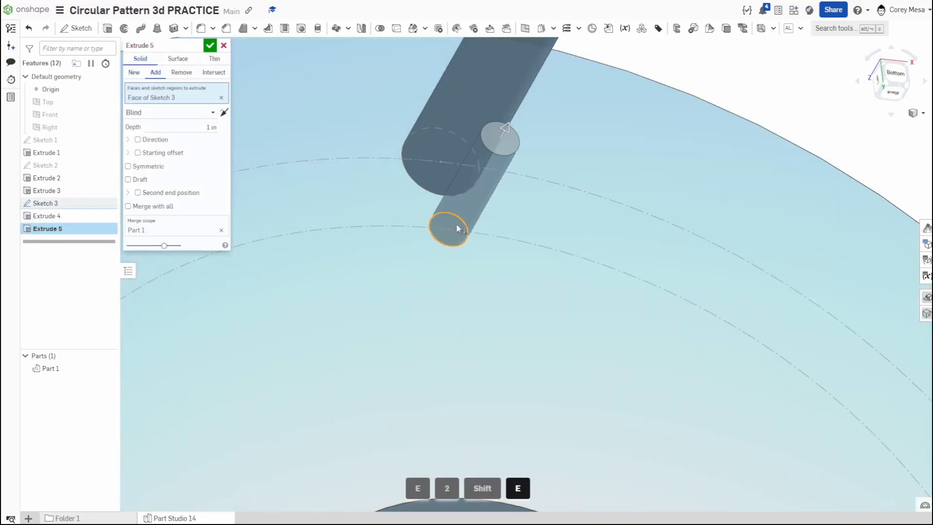
{"action": "scroll", "coordinate": [457, 227], "scroll_direction": "down", "scroll_amount": 10}
{"action": "right_click_drag", "start_coordinate": [447, 262], "coordinate": [508, 297]}
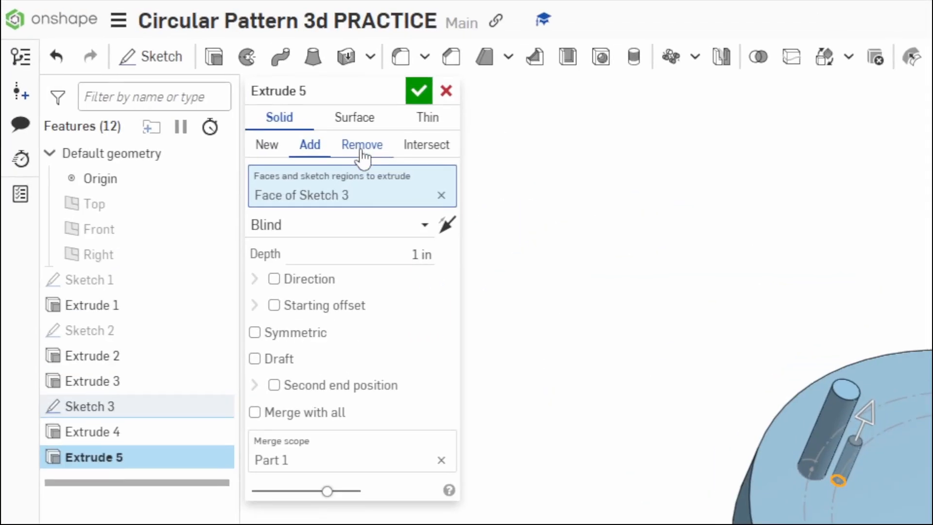
{"action": "left_click", "coordinate": [362, 151]}
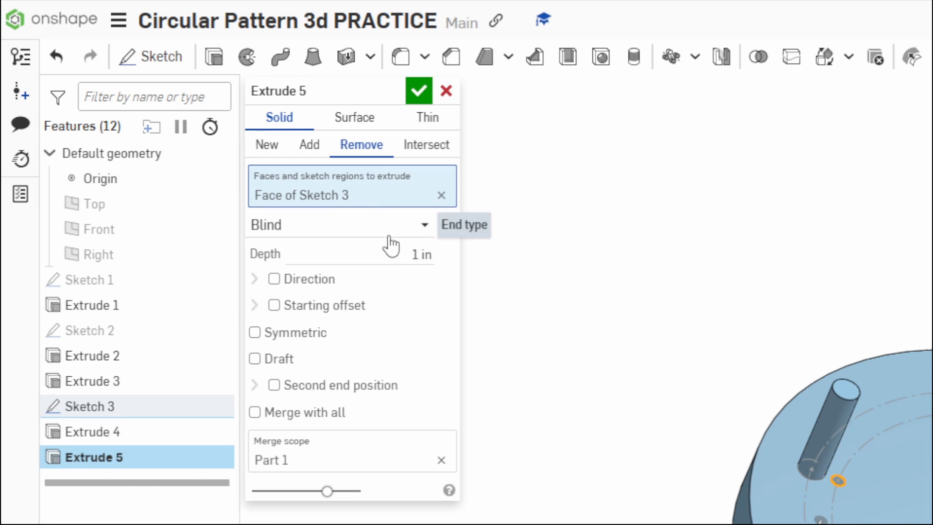
{"action": "left_click", "coordinate": [408, 224]}
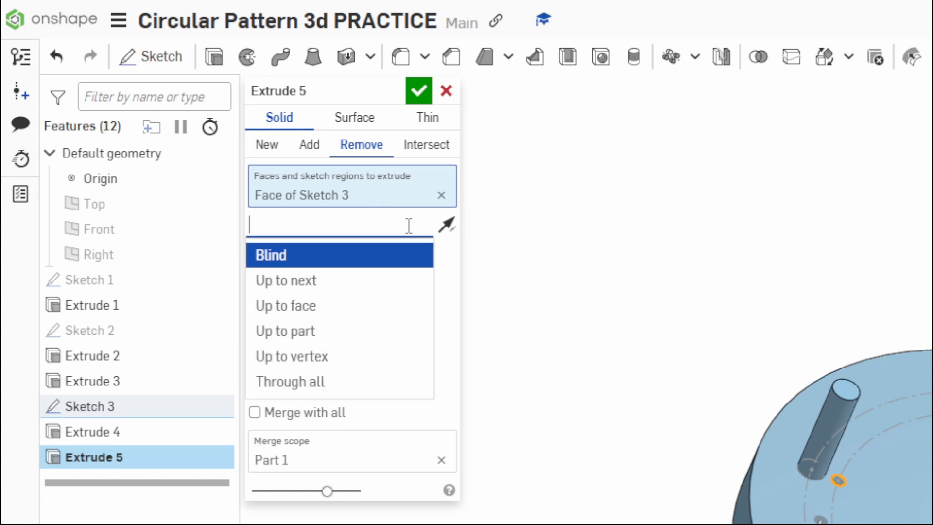
{"action": "left_click", "coordinate": [343, 311]}
{"action": "right_click_drag", "start_coordinate": [718, 408], "coordinate": [752, 367]}
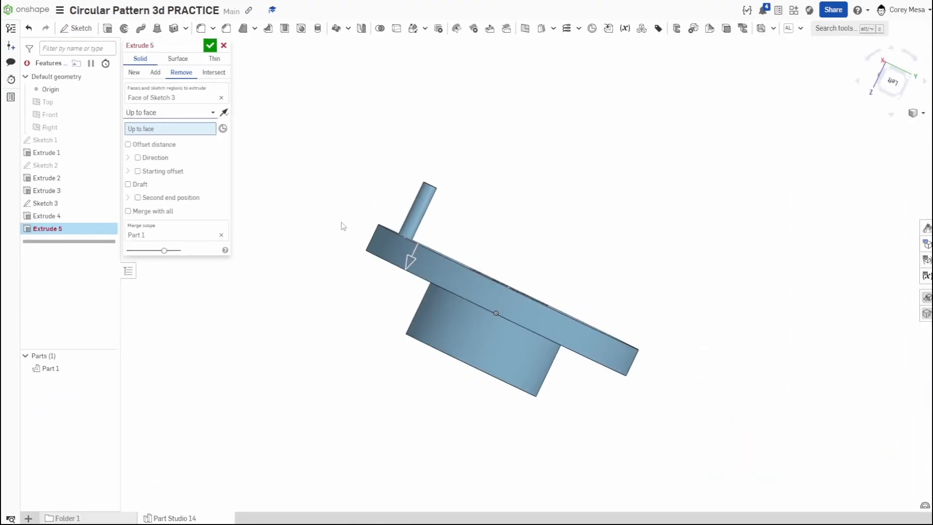
{"action": "right_click_drag", "start_coordinate": [340, 223], "coordinate": [379, 219]}
{"action": "scroll", "coordinate": [379, 219], "scroll_direction": "up", "scroll_amount": 5}
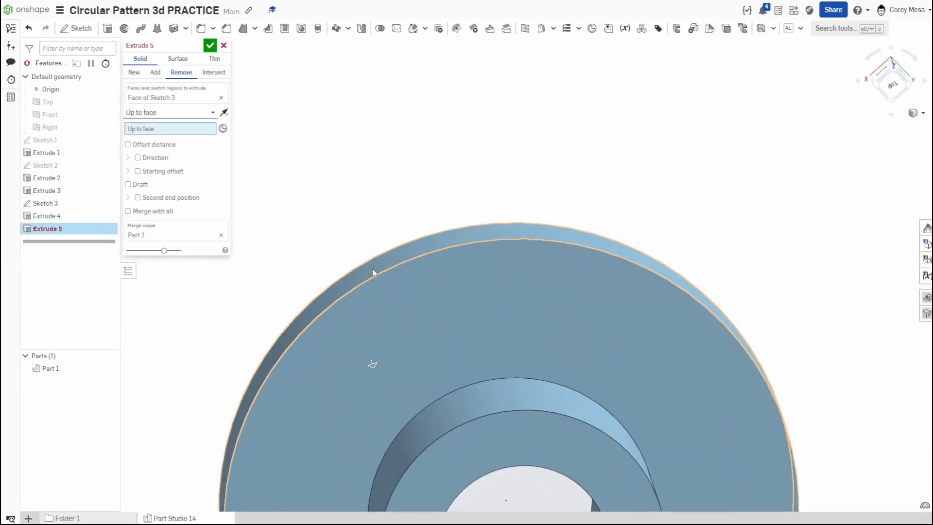
{"action": "left_click", "coordinate": [398, 307]}
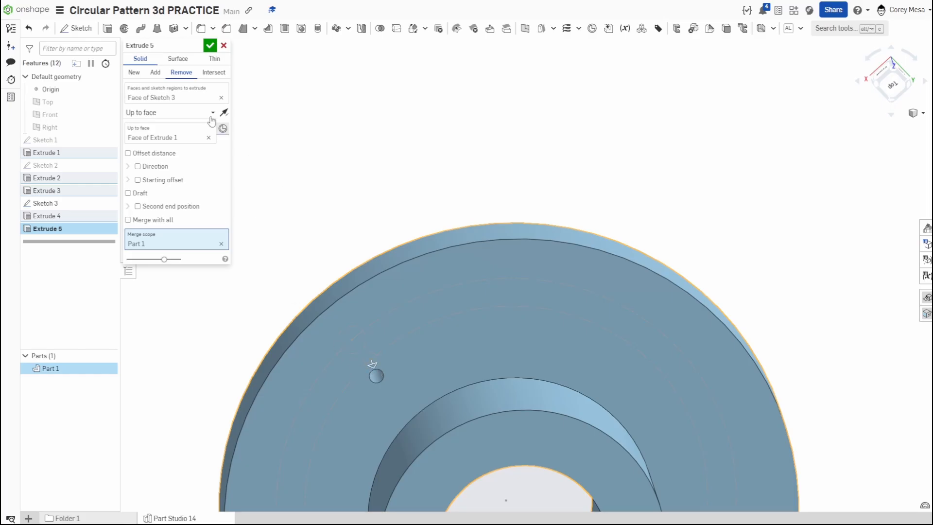
{"action": "left_click", "coordinate": [210, 47]}
Examine the small through-hole and the neighbouring pin from both sides of the flange
{"action": "scroll", "coordinate": [379, 303], "scroll_direction": "down", "scroll_amount": 4}
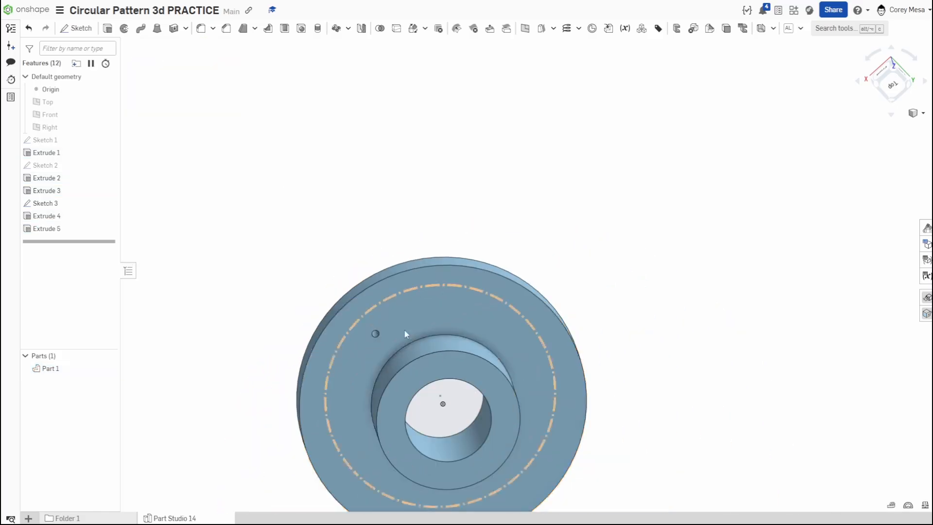
{"action": "right_click_drag", "start_coordinate": [422, 367], "coordinate": [568, 339]}
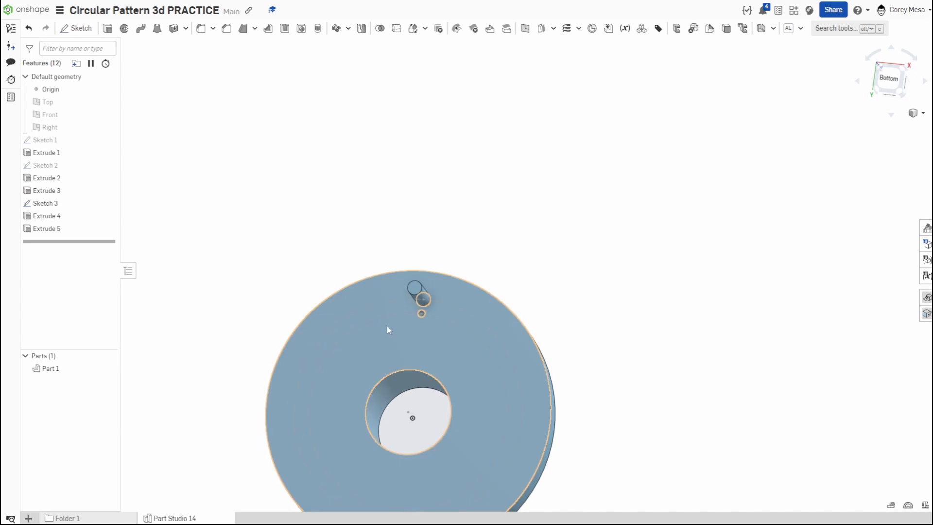
{"action": "scroll", "coordinate": [387, 328], "scroll_direction": "up", "scroll_amount": 8}
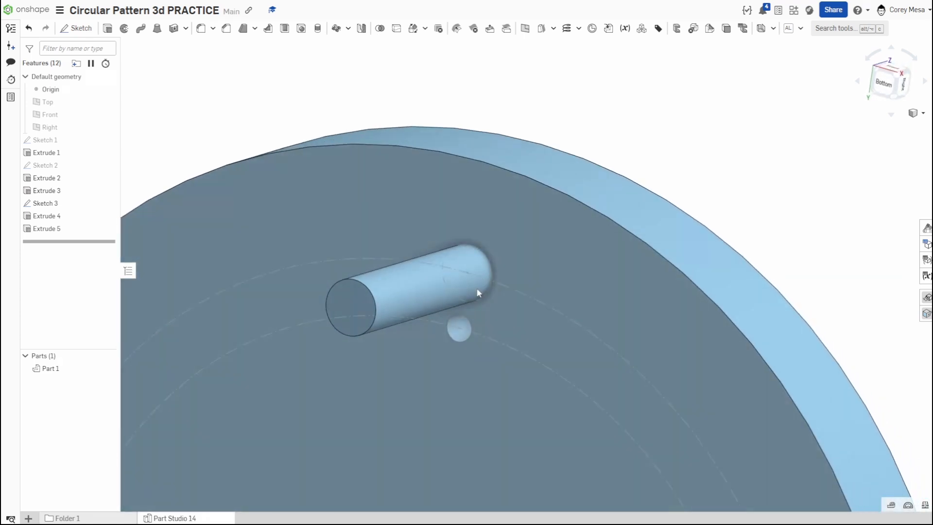
{"action": "right_click_drag", "start_coordinate": [478, 293], "coordinate": [520, 284]}
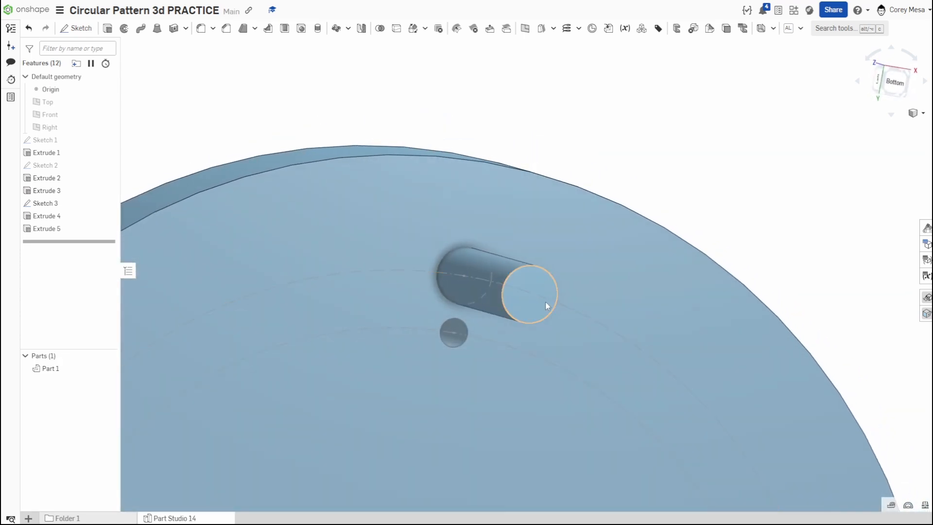
{"action": "scroll", "coordinate": [544, 313], "scroll_direction": "down", "scroll_amount": 5}
{"action": "middle_click_drag", "start_coordinate": [541, 321], "coordinate": [522, 285]}
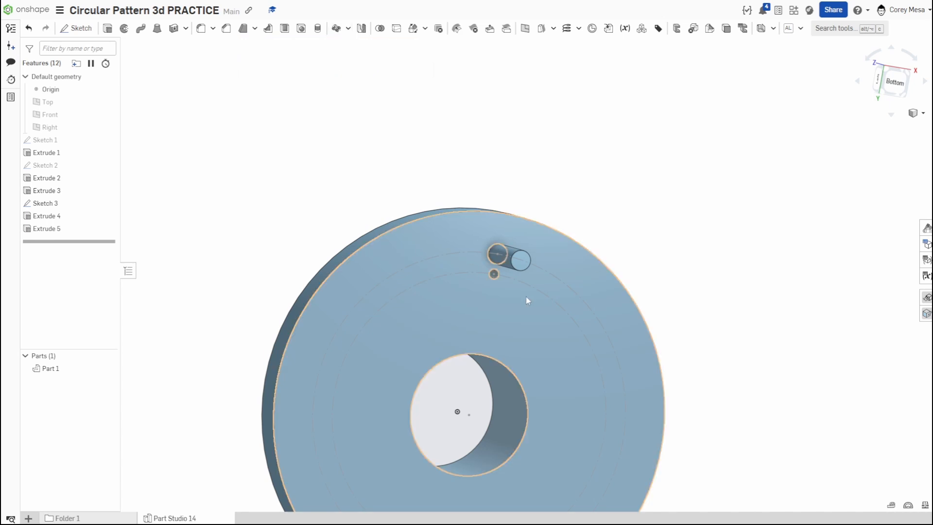
Try a circular part pattern of the whole part about the flange's outer edge with 4 instances over 360 degrees
{"action": "left_click", "coordinate": [336, 29]}
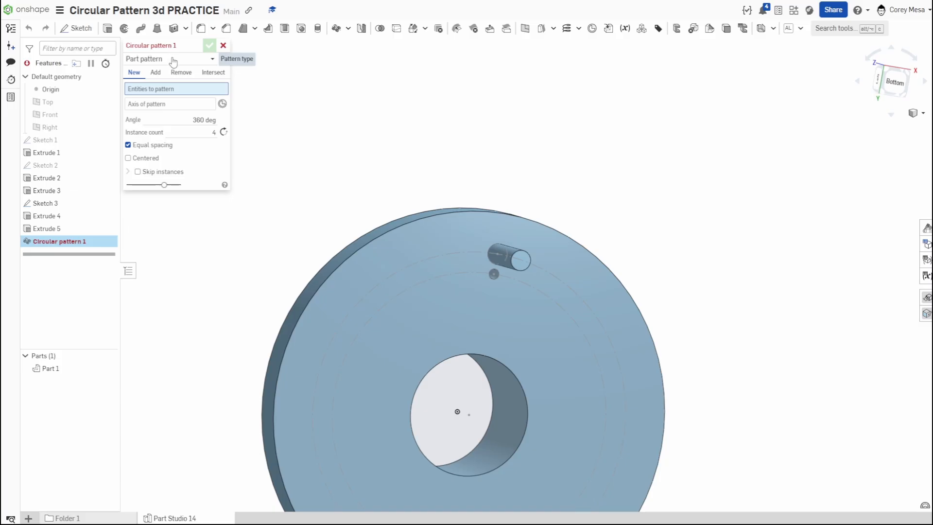
{"action": "scroll", "coordinate": [340, 281], "scroll_direction": "down", "scroll_amount": 5}
{"action": "scroll", "coordinate": [348, 285], "scroll_direction": "up", "scroll_amount": 3}
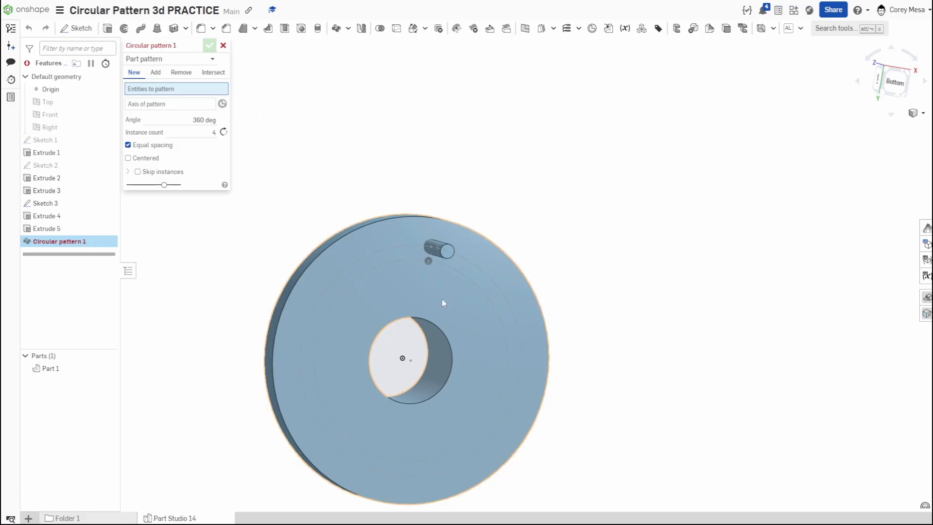
{"action": "left_click", "coordinate": [427, 254]}
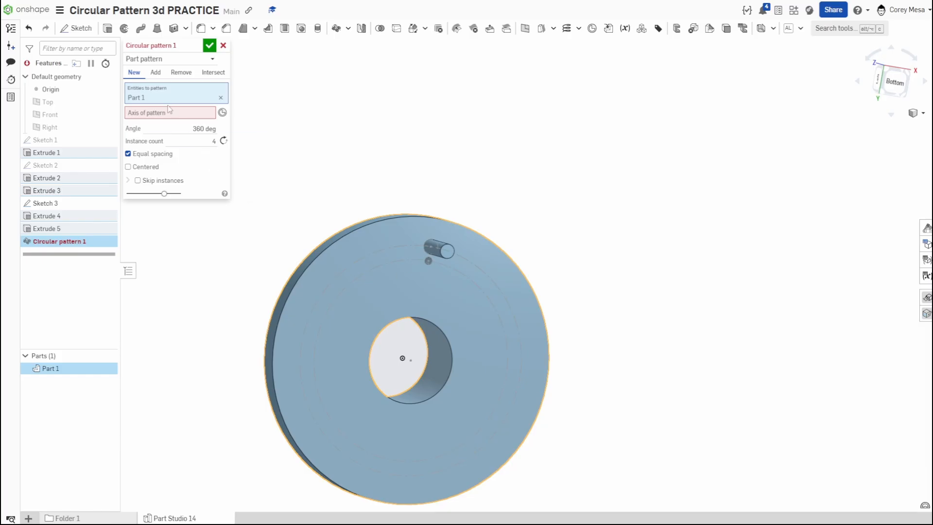
{"action": "left_click", "coordinate": [516, 263]}
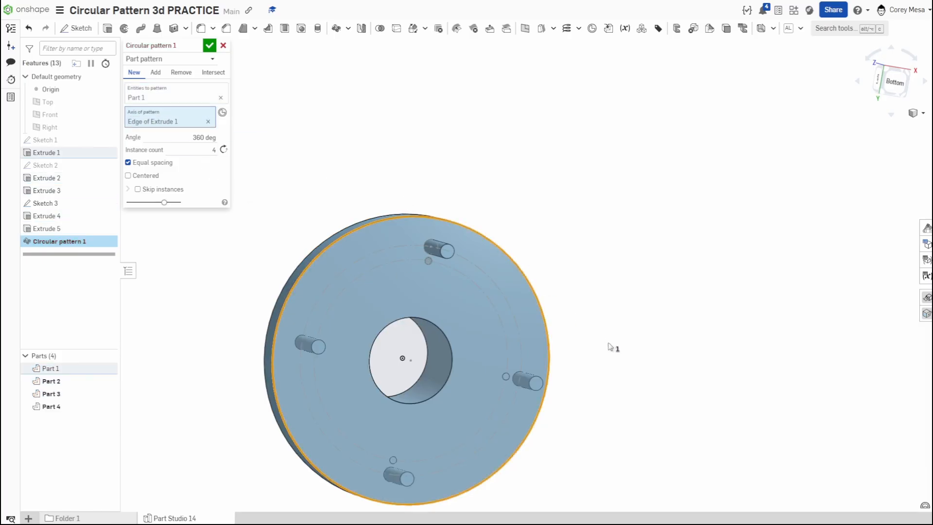
{"action": "right_click_drag", "start_coordinate": [612, 348], "coordinate": [714, 315]}
{"action": "mouse_move", "coordinate": [726, 315]}
{"action": "right_mouse_down"}
{"action": "mouse_move", "coordinate": [743, 329]}
{"action": "mouse_move", "coordinate": [723, 344]}
{"action": "mouse_move", "coordinate": [662, 352]}
{"action": "right_mouse_up"}
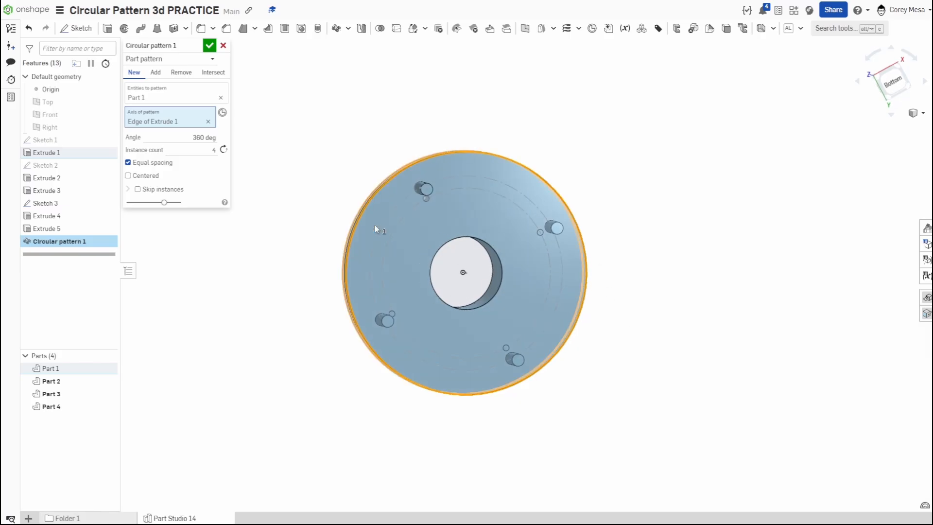
{"action": "left_click", "coordinate": [209, 122]}
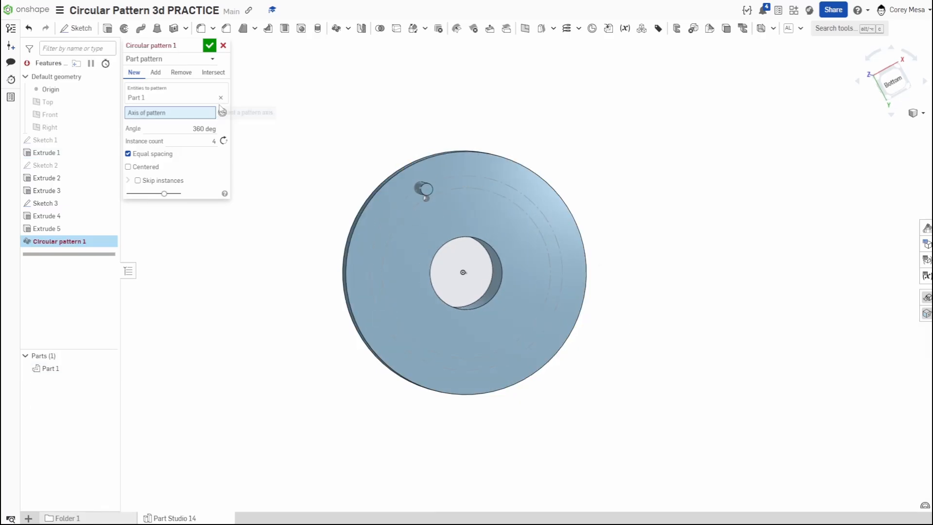
{"action": "left_click", "coordinate": [222, 98]}
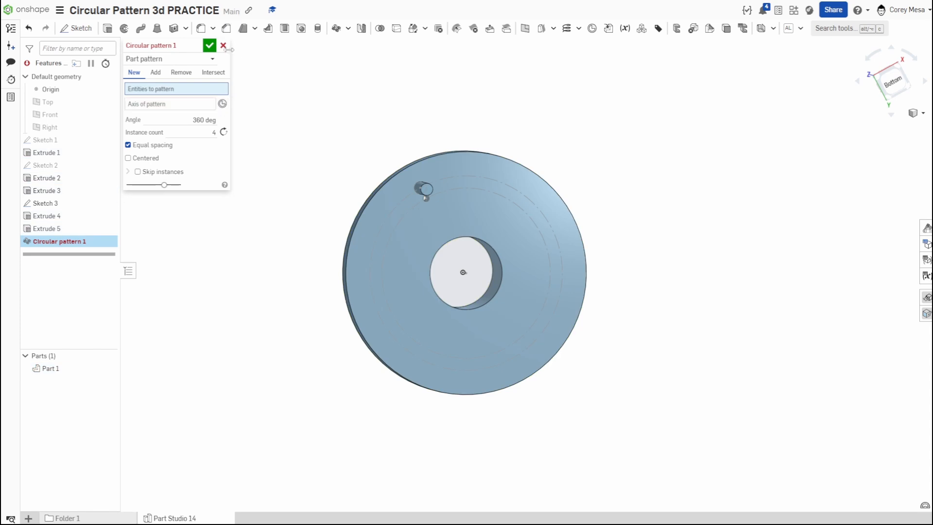
{"action": "left_click", "coordinate": [223, 45]}
{"action": "scroll", "coordinate": [221, 189], "scroll_direction": "down", "scroll_amount": 3}
{"action": "scroll", "coordinate": [271, 206], "scroll_direction": "down", "scroll_amount": 2}
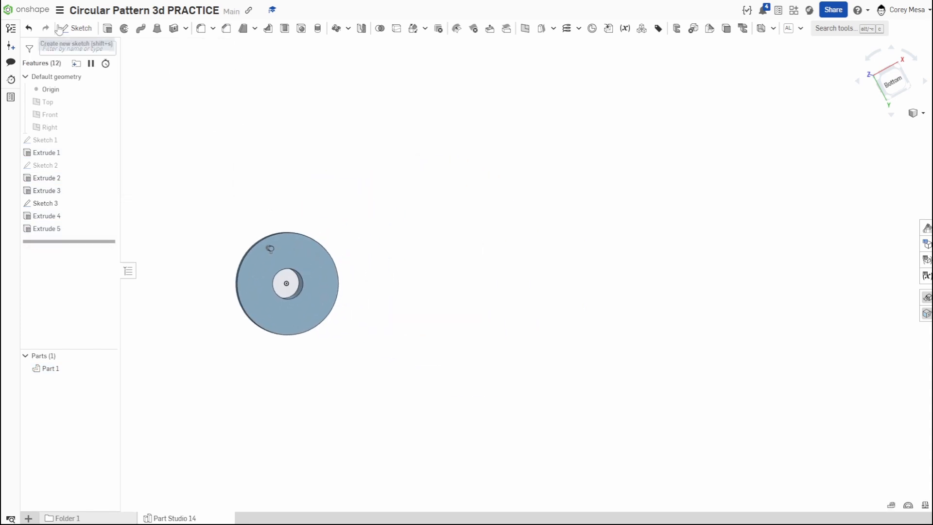
Sketch a circle of 100 in diameter on the flange's underside plane, centred off the part and crossing the flange's outer edge
{"action": "left_click", "coordinate": [75, 28]}
{"action": "left_click", "coordinate": [326, 276]}
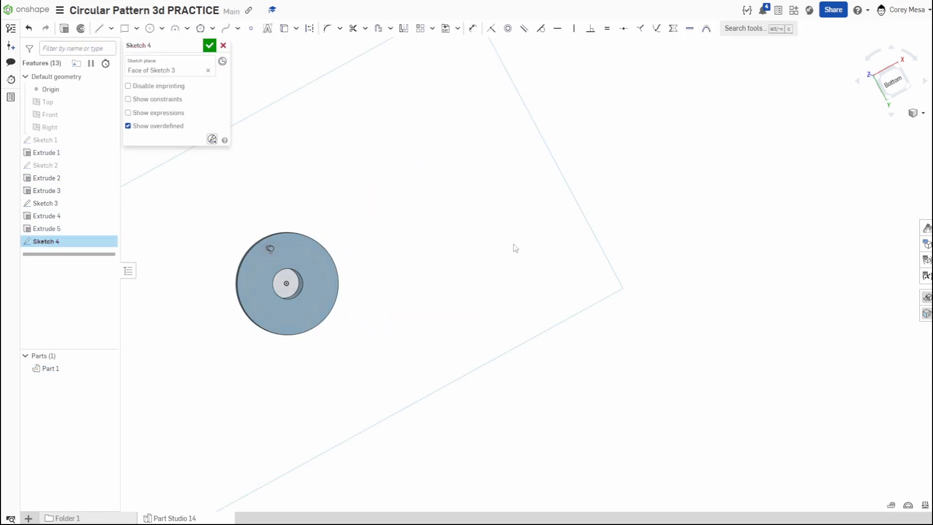
{"action": "key", "text": "n"}
{"action": "scroll", "coordinate": [583, 297], "scroll_direction": "up", "scroll_amount": 5}
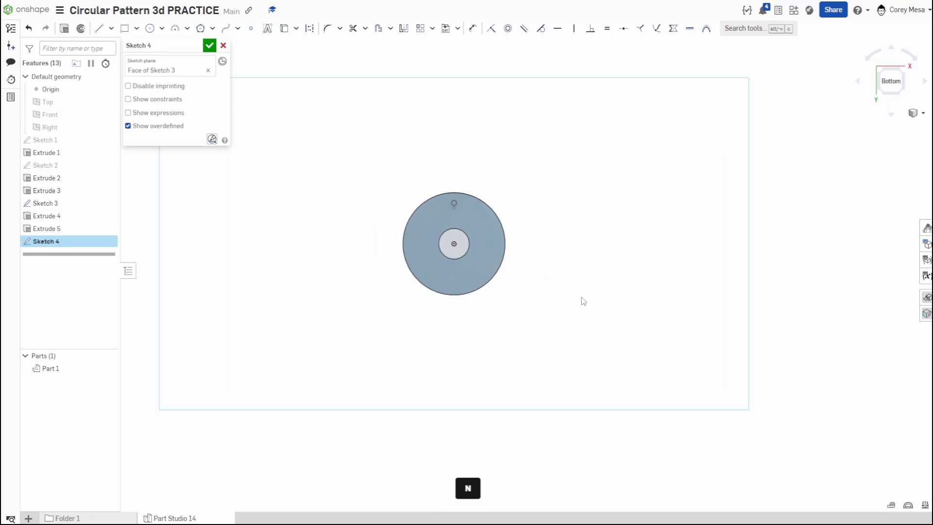
{"action": "scroll", "coordinate": [582, 297], "scroll_direction": "down", "scroll_amount": 1}
{"action": "middle_click_drag", "start_coordinate": [582, 297], "coordinate": [477, 338]}
{"action": "scroll", "coordinate": [475, 336], "scroll_direction": "down", "scroll_amount": 3}
{"action": "key", "text": "c"}
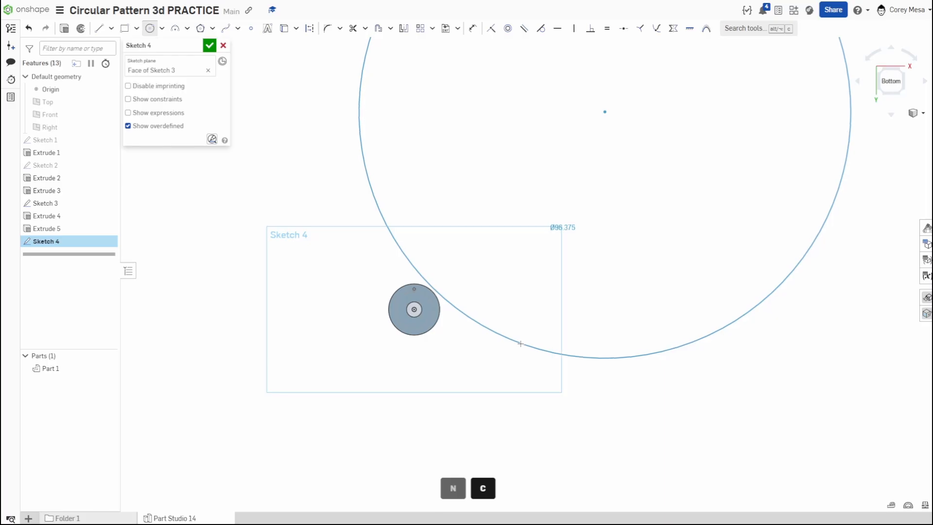
{"action": "left_click", "coordinate": [519, 349]}
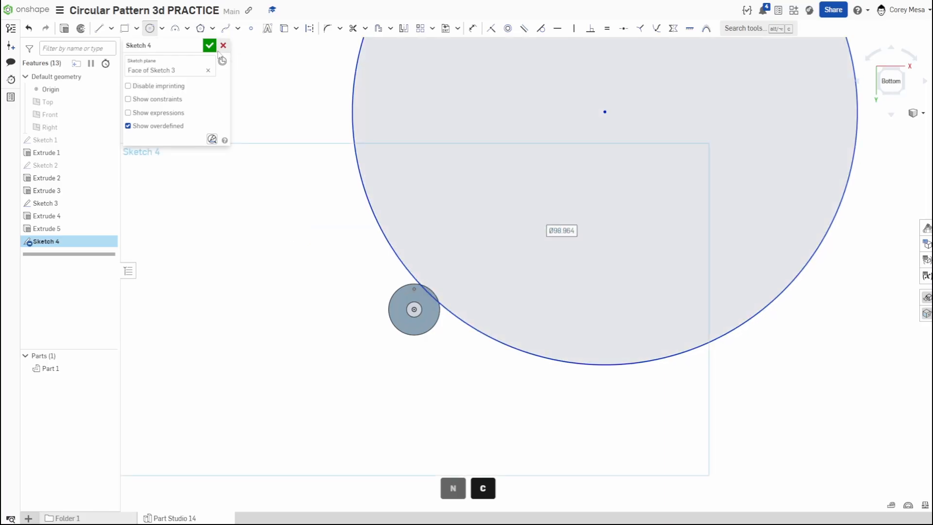
{"action": "type", "text": "100"}
{"action": "key", "text": "Return"}
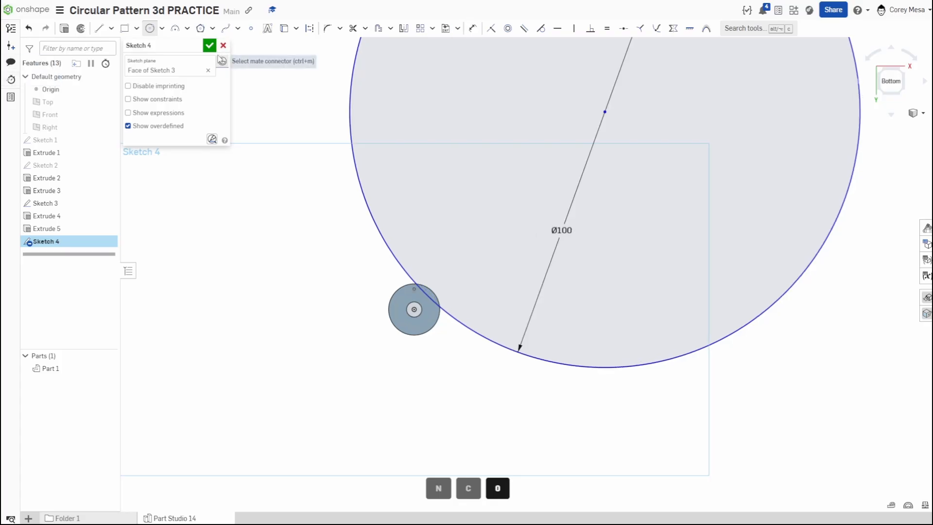
{"action": "left_click", "coordinate": [209, 45]}
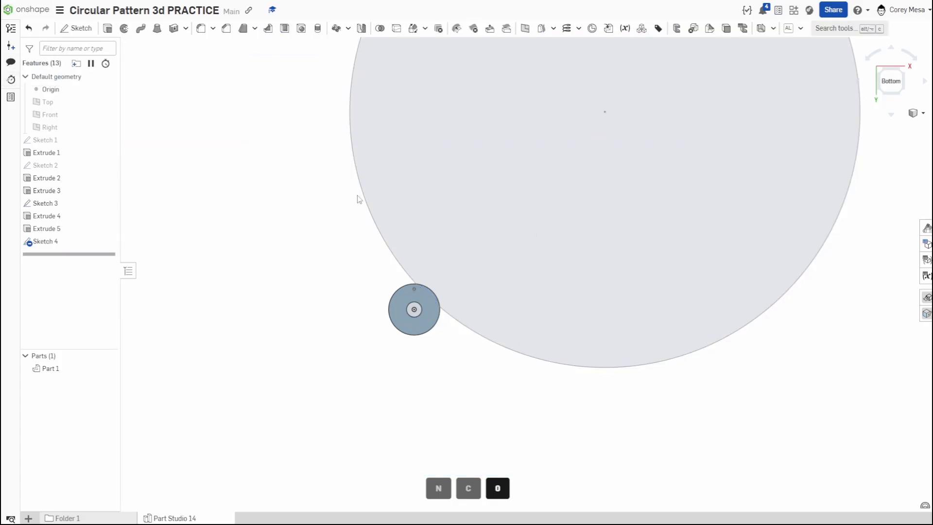
Try a circular part pattern of the whole flange about the 100 in circle with 30 instances over 360 degrees
{"action": "left_click", "coordinate": [334, 29]}
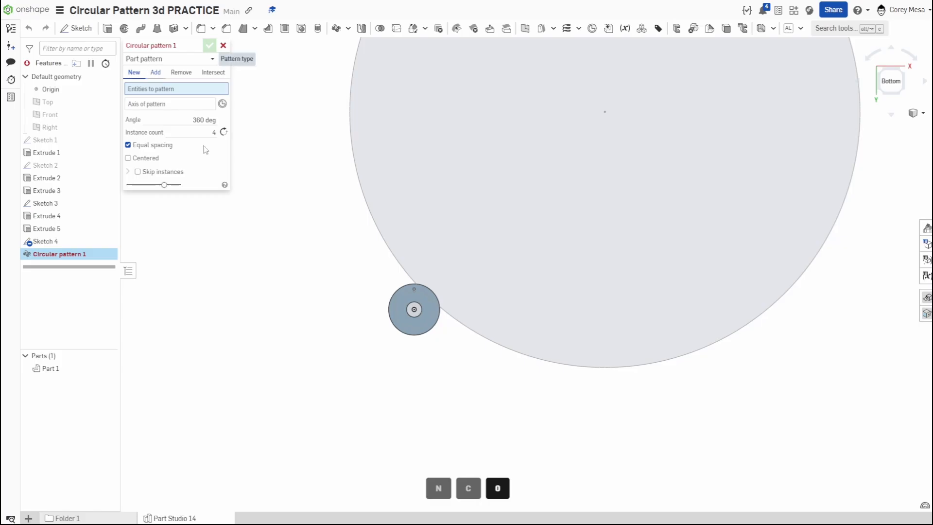
{"action": "left_click", "coordinate": [394, 305]}
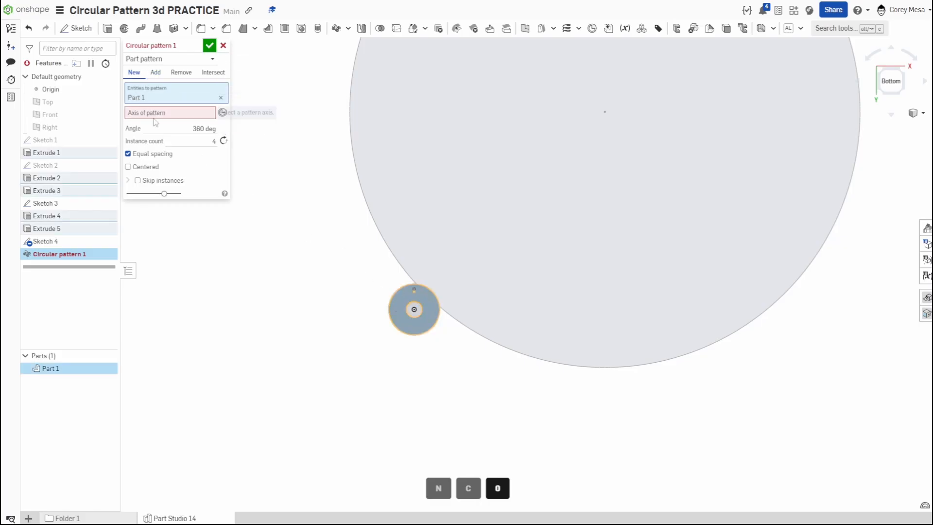
{"action": "left_click", "coordinate": [141, 112]}
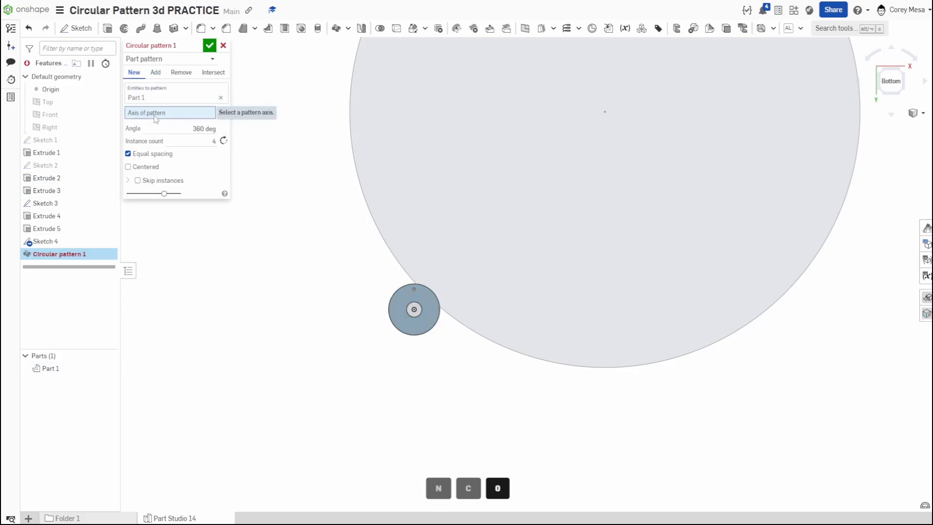
{"action": "left_click", "coordinate": [361, 182]}
{"action": "key", "text": "f"}
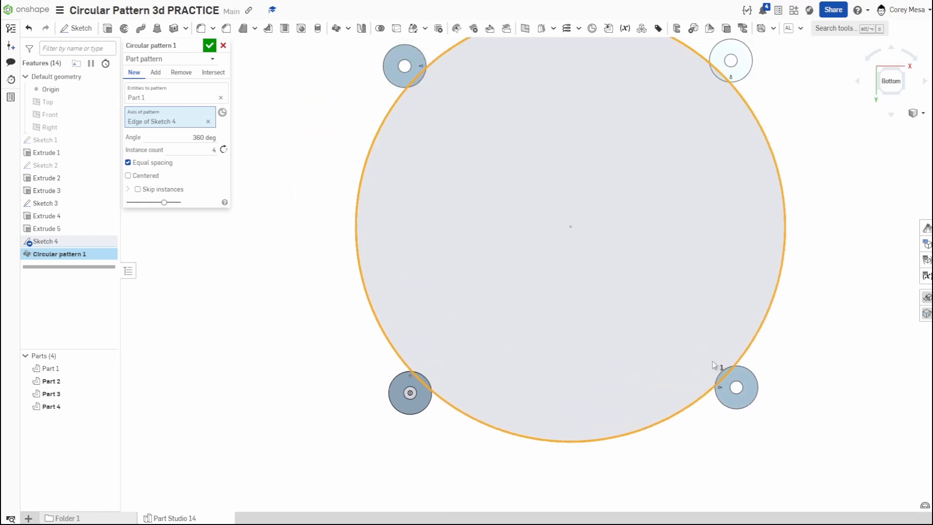
{"action": "scroll", "coordinate": [713, 361], "scroll_direction": "down", "scroll_amount": 3}
{"action": "middle_click_drag", "start_coordinate": [713, 297], "coordinate": [698, 324]}
{"action": "right_click_drag", "start_coordinate": [698, 324], "coordinate": [697, 286]}
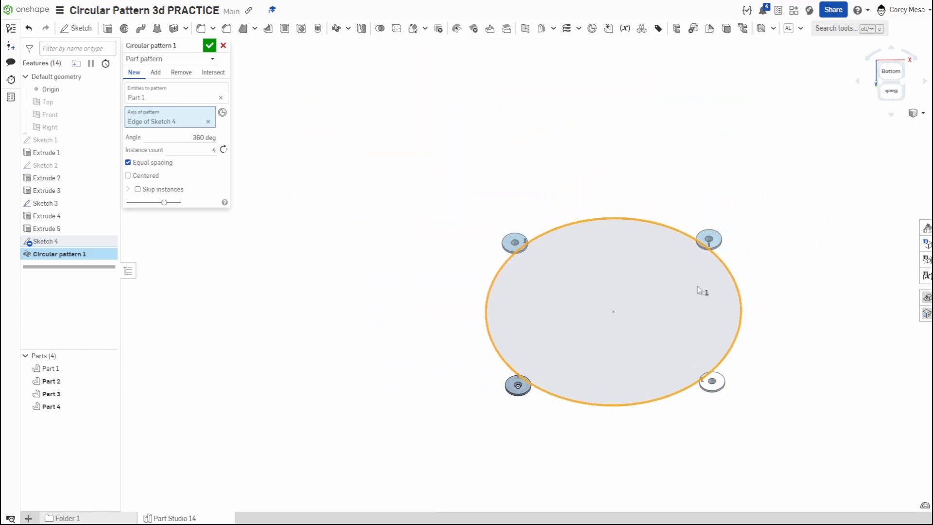
{"action": "left_click", "coordinate": [209, 151]}
{"action": "type", "text": "30"}
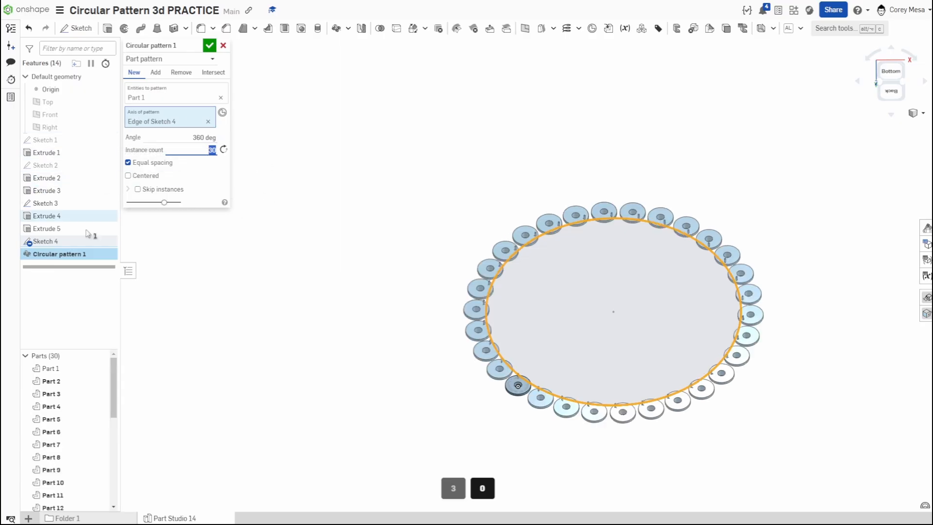
Examine the ring of patterned flanges from several angles, including the orientation of their pins
{"action": "right_click_drag", "start_coordinate": [532, 370], "coordinate": [642, 396]}
{"action": "scroll", "coordinate": [479, 348], "scroll_direction": "up", "scroll_amount": 5}
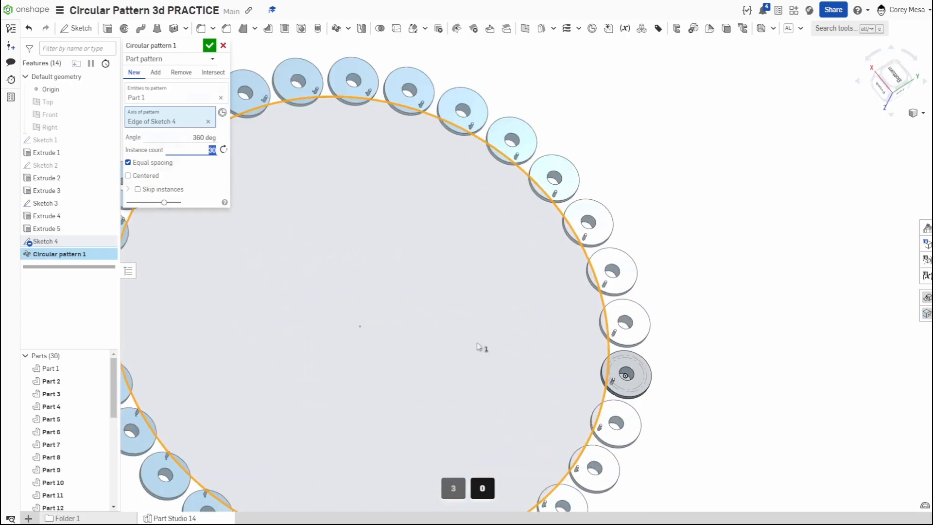
{"action": "scroll", "coordinate": [485, 343], "scroll_direction": "down", "scroll_amount": 3}
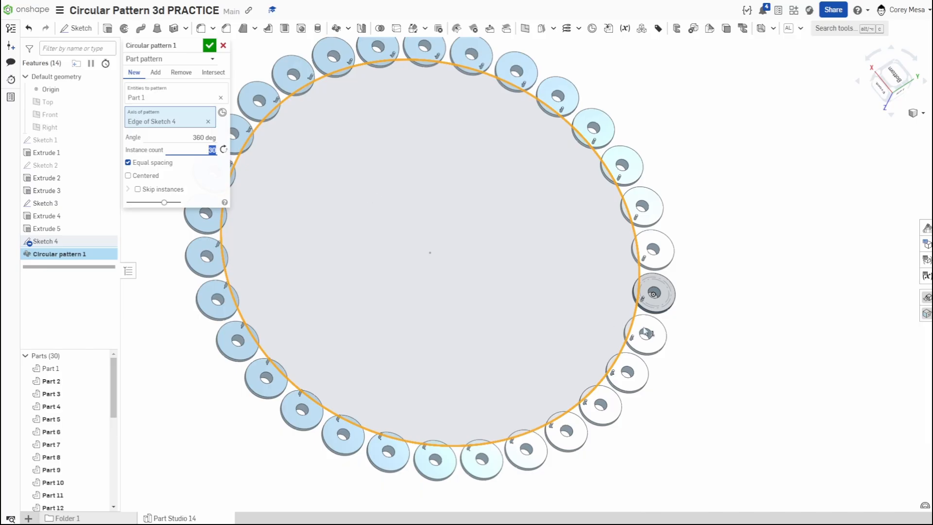
{"action": "scroll", "coordinate": [367, 447], "scroll_direction": "up", "scroll_amount": 5}
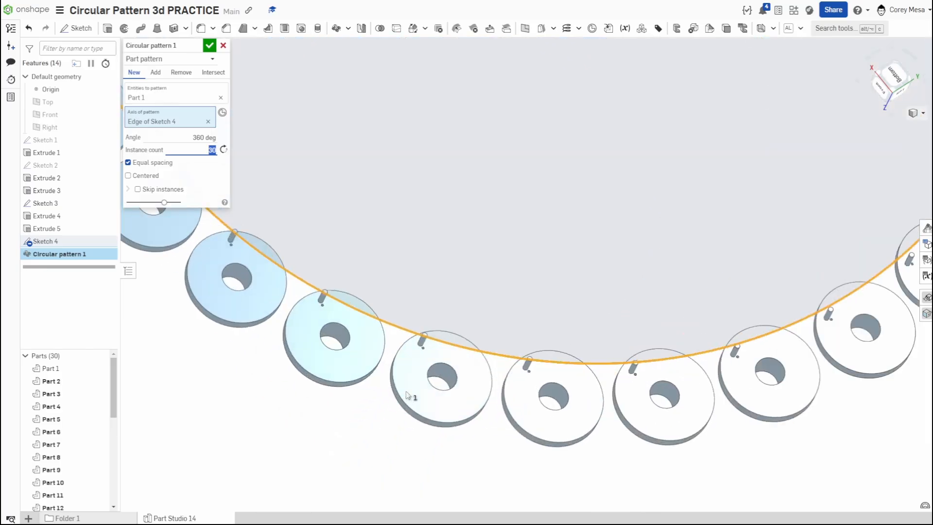
{"action": "right_click_drag", "start_coordinate": [442, 370], "coordinate": [445, 327]}
{"action": "scroll", "coordinate": [445, 328], "scroll_direction": "down", "scroll_amount": 4}
{"action": "right_click_drag", "start_coordinate": [538, 347], "coordinate": [499, 337]}
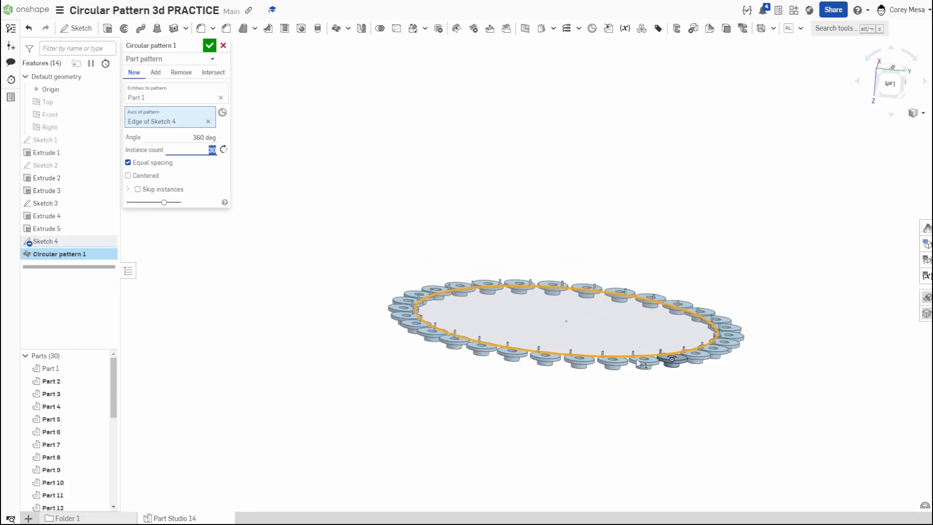
{"action": "right_click_drag", "start_coordinate": [508, 163], "coordinate": [538, 216]}
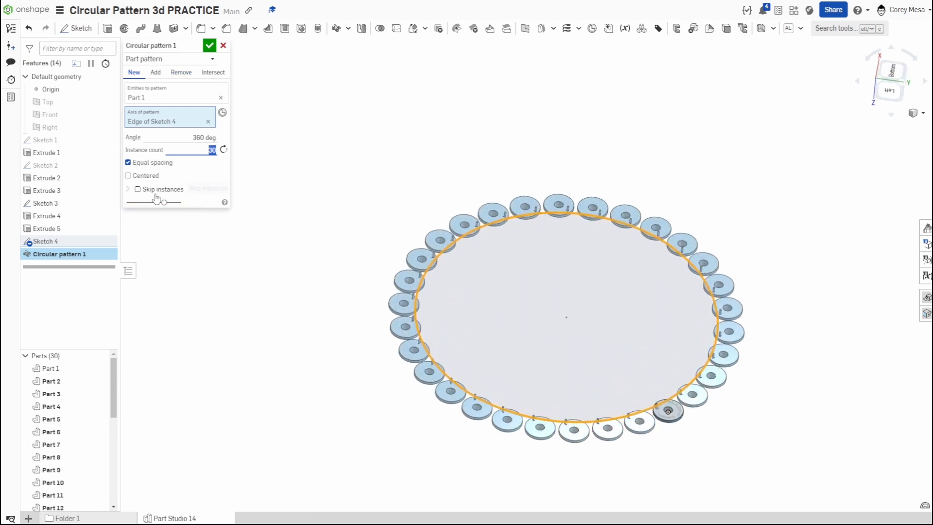
Try the Centered option and skipping instances 7, 12, 19, 27 and adjacent groups, and turn both options off again
{"action": "left_click", "coordinate": [128, 175]}
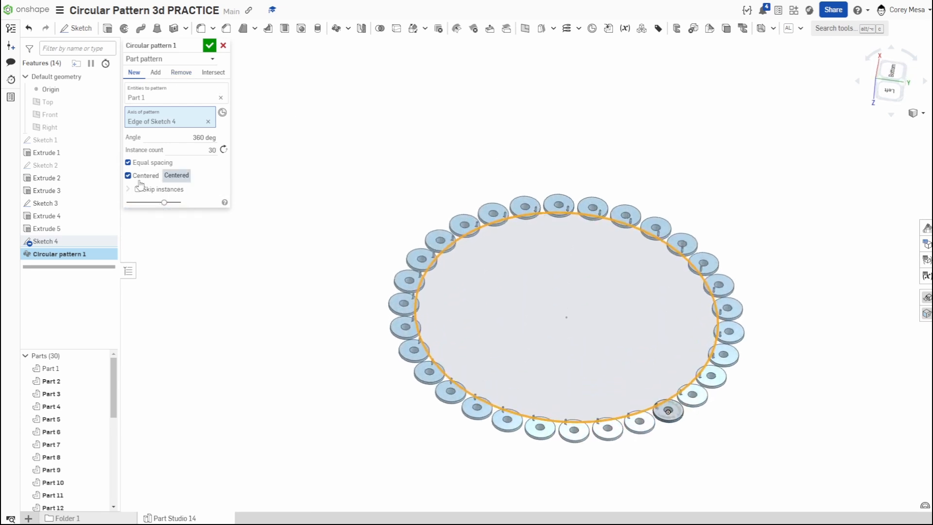
{"action": "left_click", "coordinate": [128, 176]}
{"action": "left_click", "coordinate": [138, 189]}
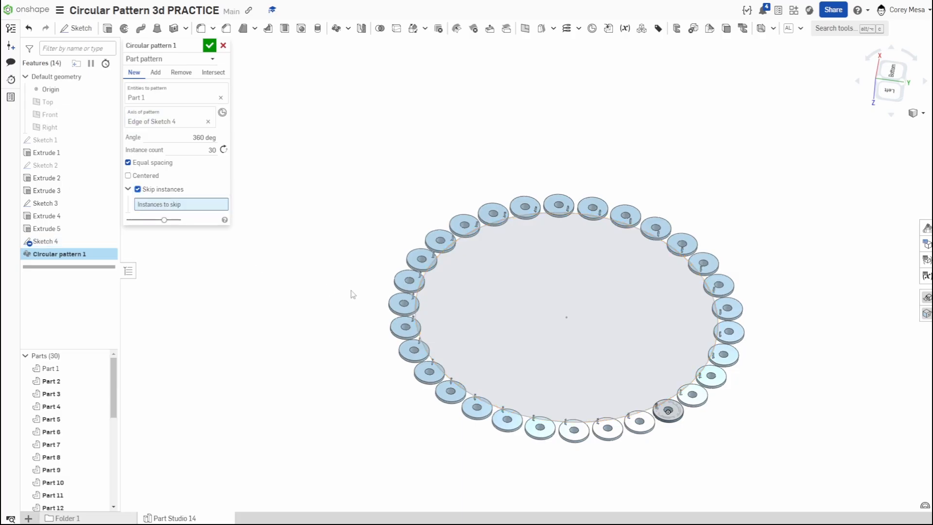
{"action": "left_click", "coordinate": [403, 306]}
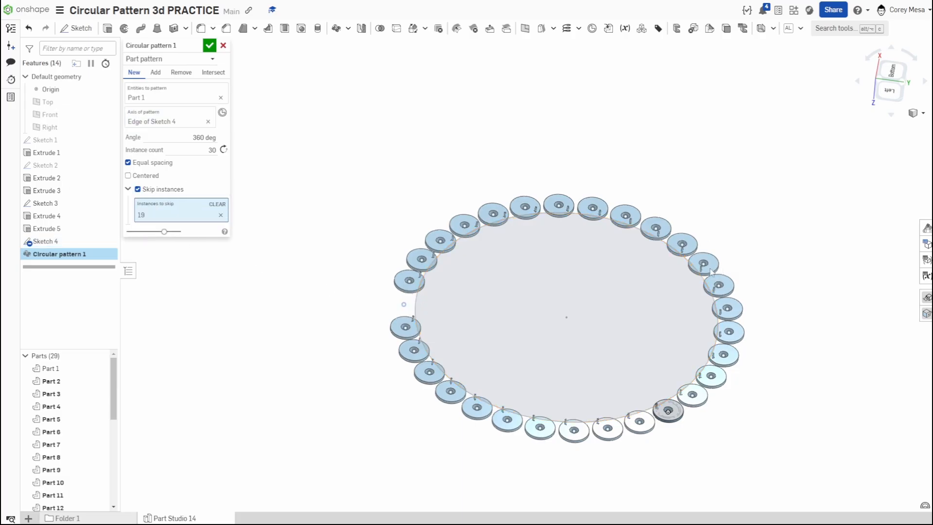
{"action": "left_click", "coordinate": [577, 433]}
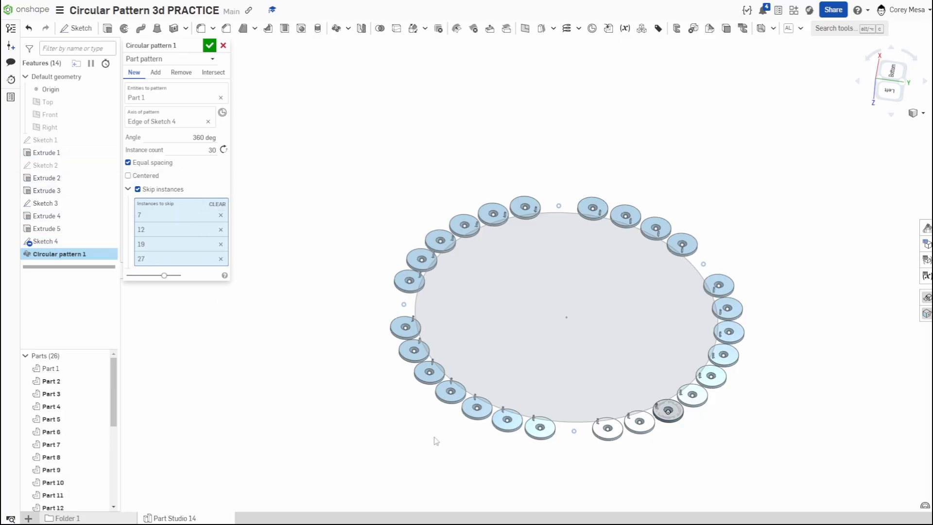
{"action": "left_click_drag", "start_coordinate": [546, 466], "coordinate": [431, 394]}
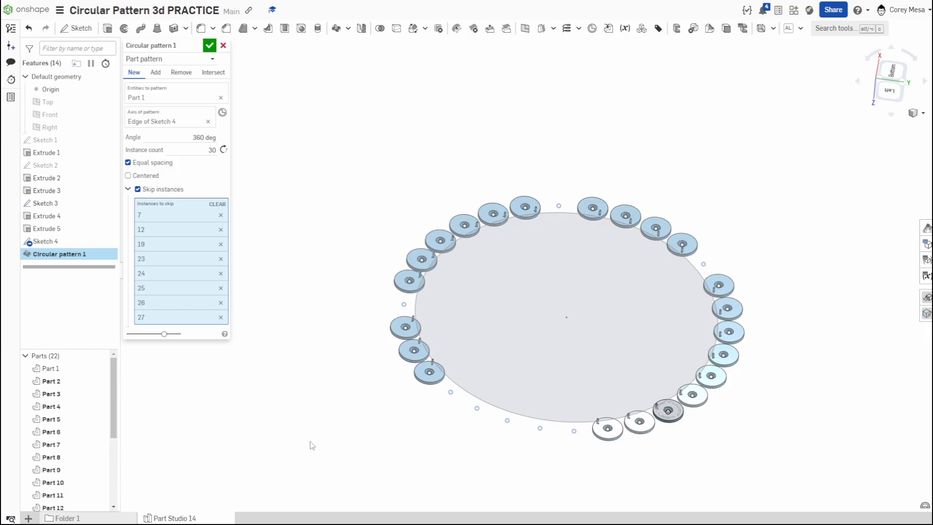
{"action": "left_click_drag", "start_coordinate": [300, 451], "coordinate": [451, 298]}
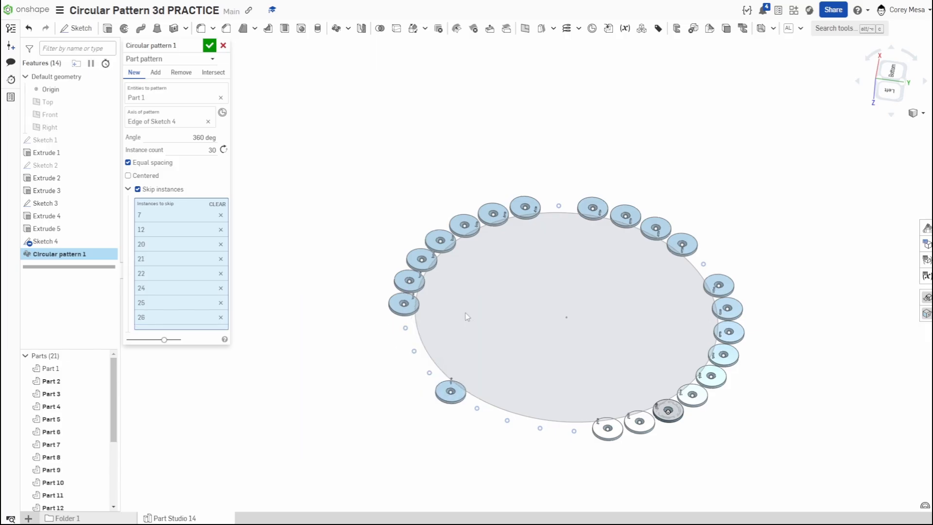
{"action": "left_click", "coordinate": [155, 189]}
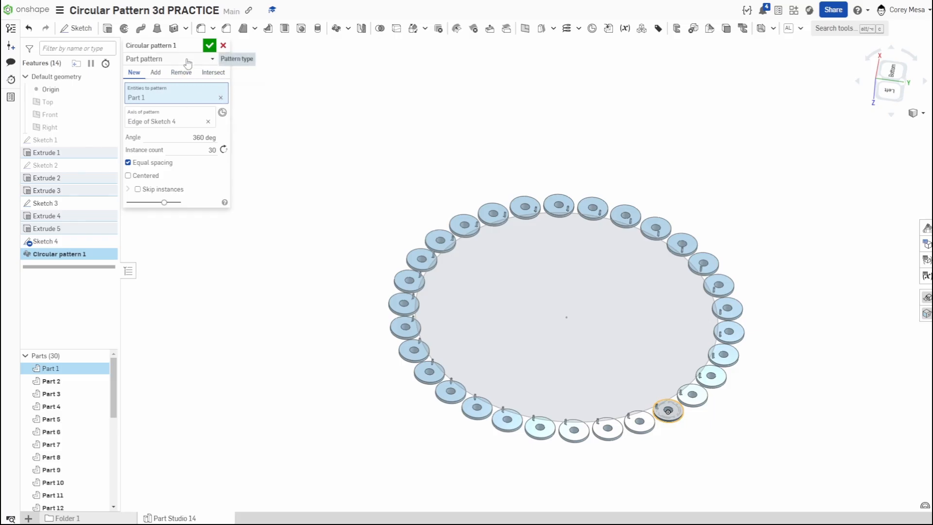
Discard the circular part pattern and delete Sketch 4 with the 100 in circle
{"action": "left_click", "coordinate": [188, 59]}
{"action": "left_click", "coordinate": [151, 86]}
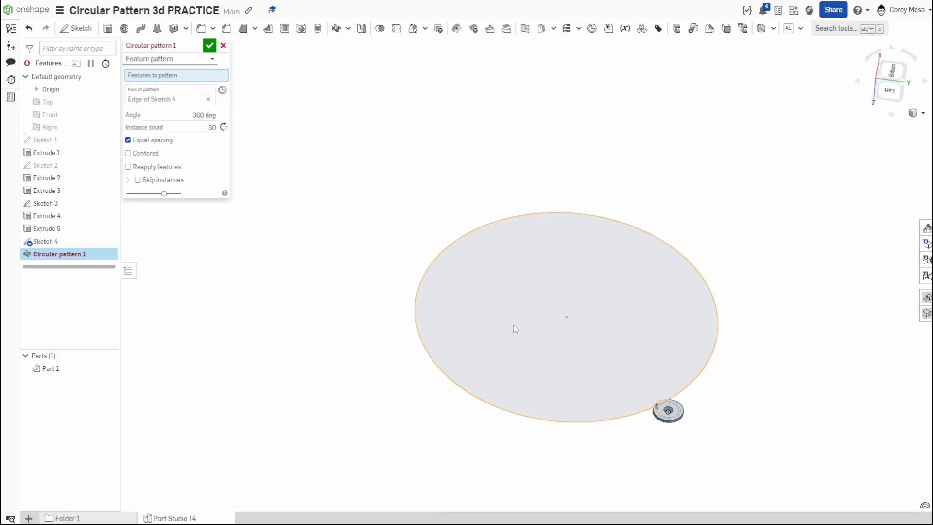
{"action": "type", "text": "f"}
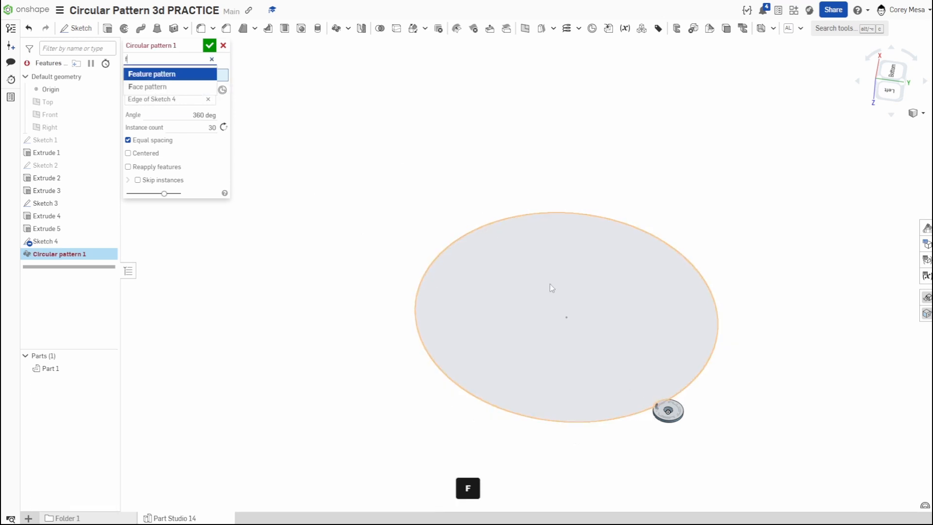
{"action": "left_click", "coordinate": [224, 45]}
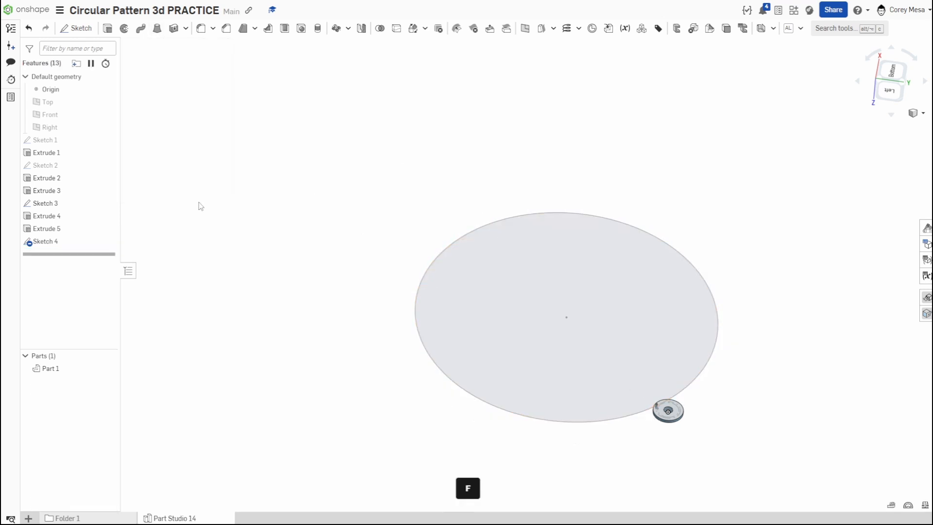
{"action": "right_click", "coordinate": [63, 249]}
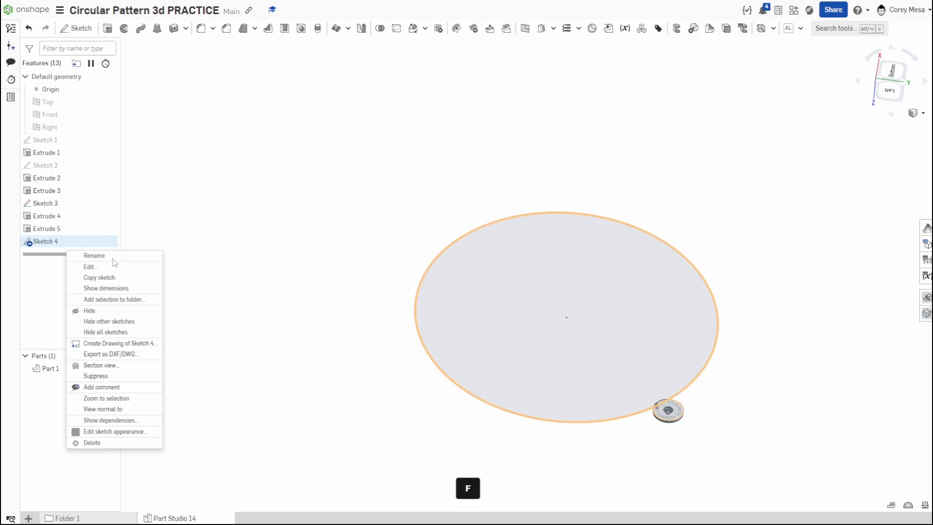
{"action": "left_click", "coordinate": [95, 446]}
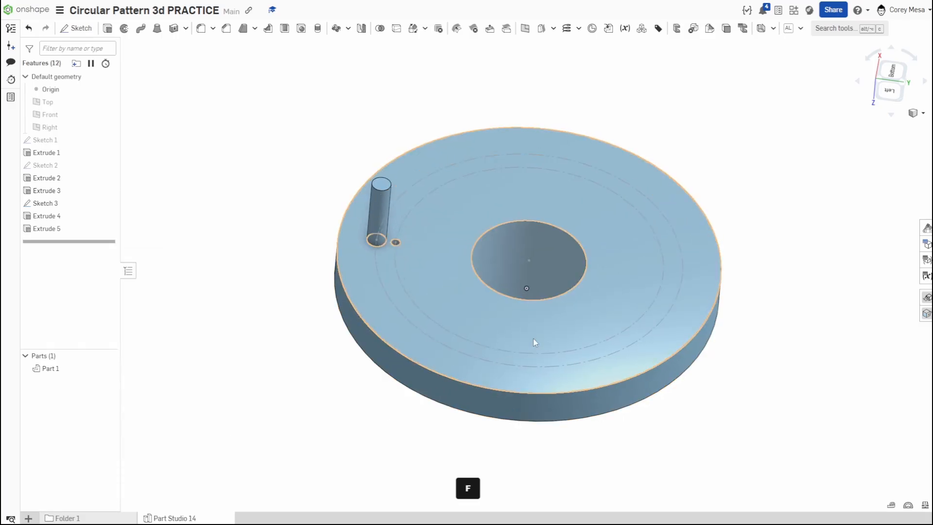
Start a circular feature pattern of the pin (Extrude 4) about the larger construction circle of Sketch 3
{"action": "right_click_drag", "start_coordinate": [604, 308], "coordinate": [786, 217]}
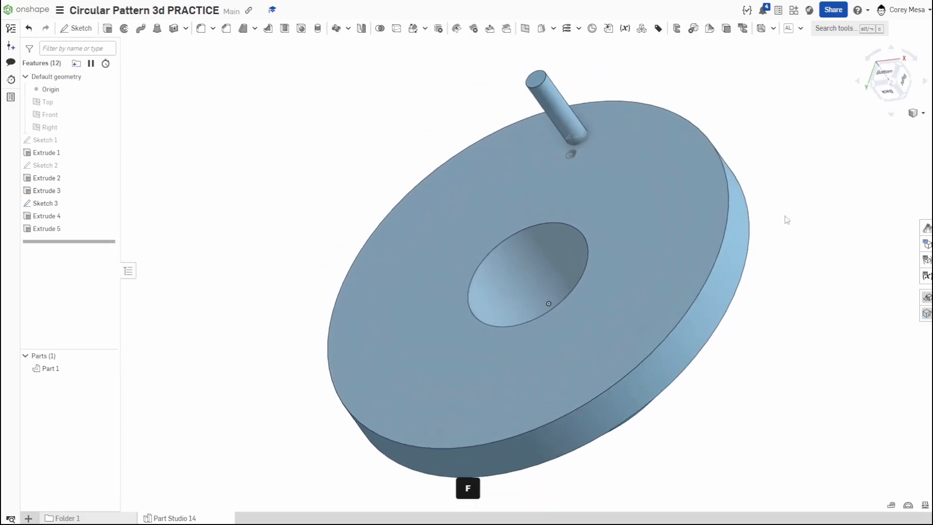
{"action": "left_click", "coordinate": [334, 29]}
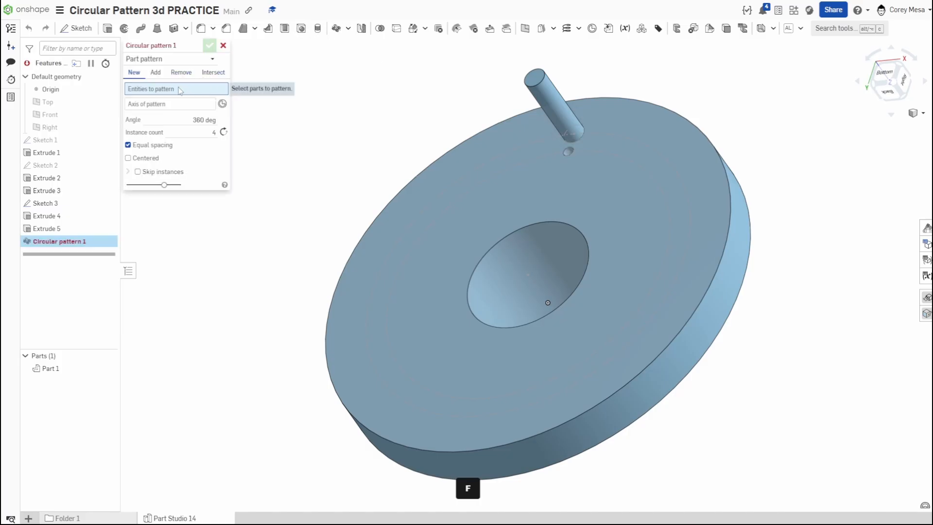
{"action": "left_click", "coordinate": [168, 60]}
{"action": "left_click", "coordinate": [154, 85]}
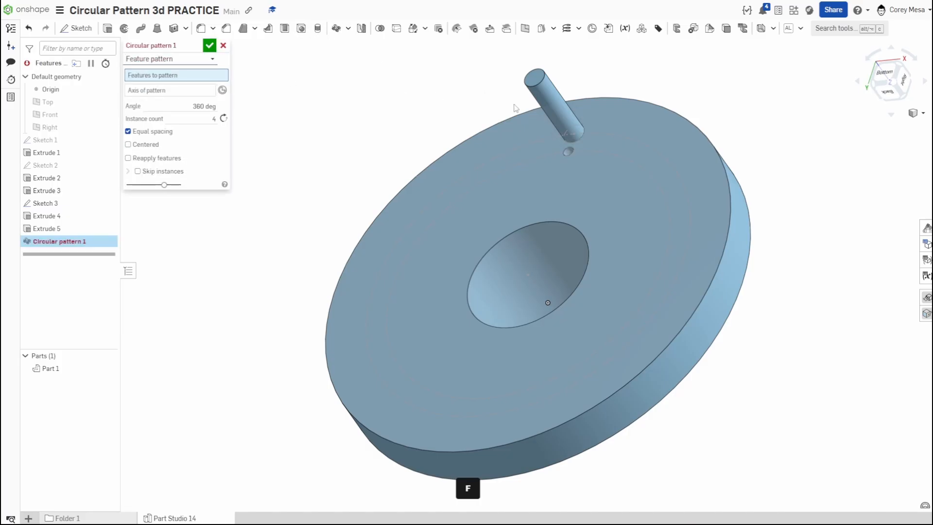
{"action": "left_click", "coordinate": [47, 217]}
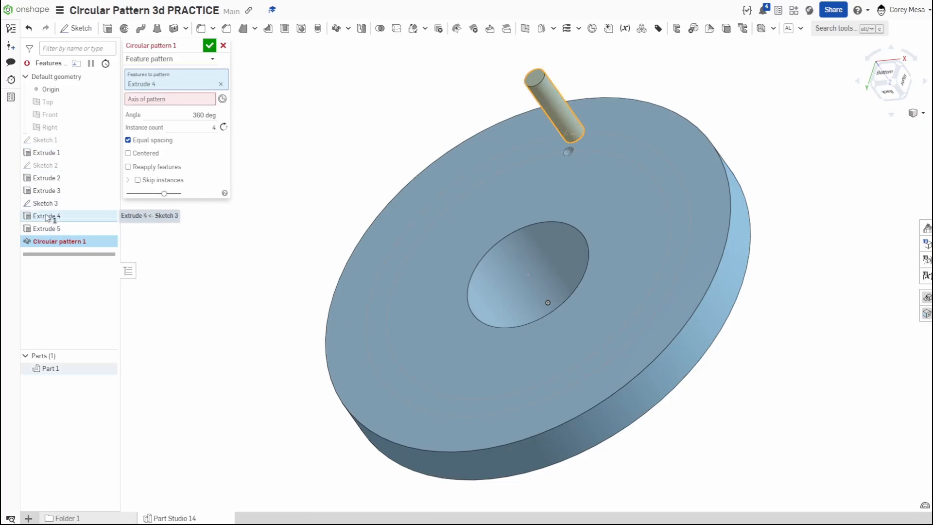
{"action": "right_click_drag", "start_coordinate": [452, 256], "coordinate": [476, 268]}
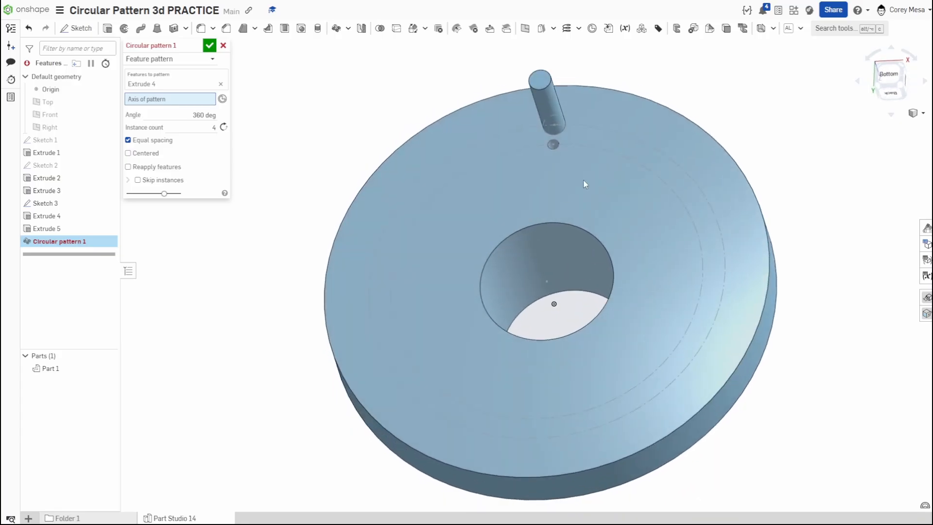
{"action": "left_click", "coordinate": [629, 136]}
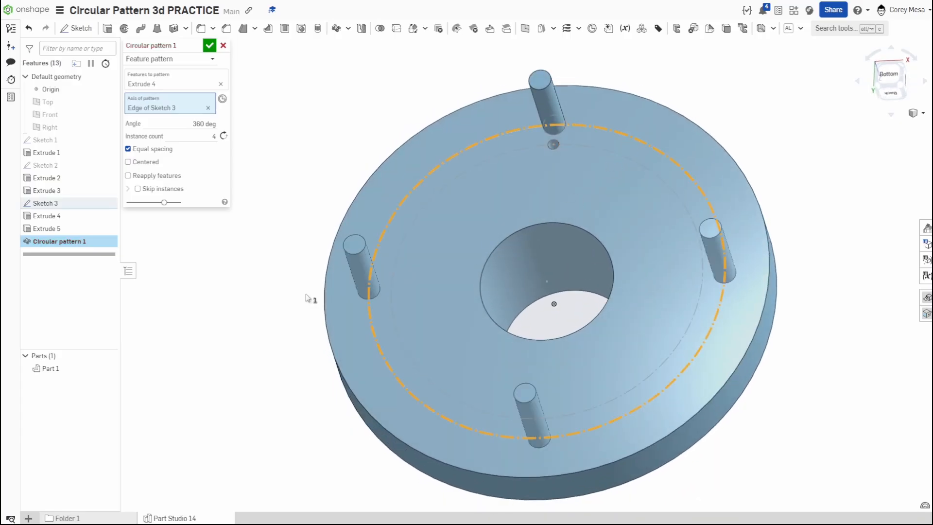
Try the flange's outer edge and the hub bore's edge as the pattern axis, and return to the larger construction circle
{"action": "left_click", "coordinate": [208, 108]}
{"action": "left_click", "coordinate": [728, 150]}
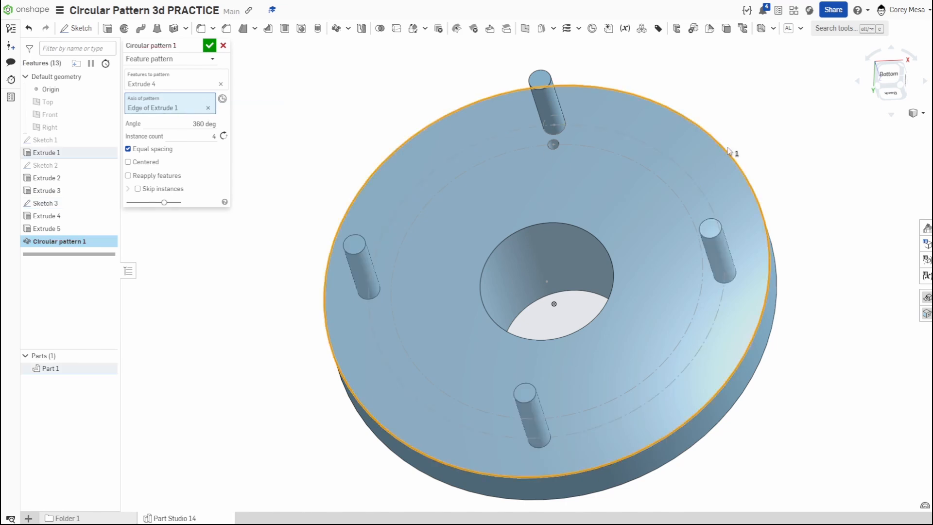
{"action": "mouse_move", "coordinate": [645, 229]}
{"action": "right_mouse_down"}
{"action": "mouse_move", "coordinate": [652, 255]}
{"action": "mouse_move", "coordinate": [650, 242]}
{"action": "right_mouse_up"}
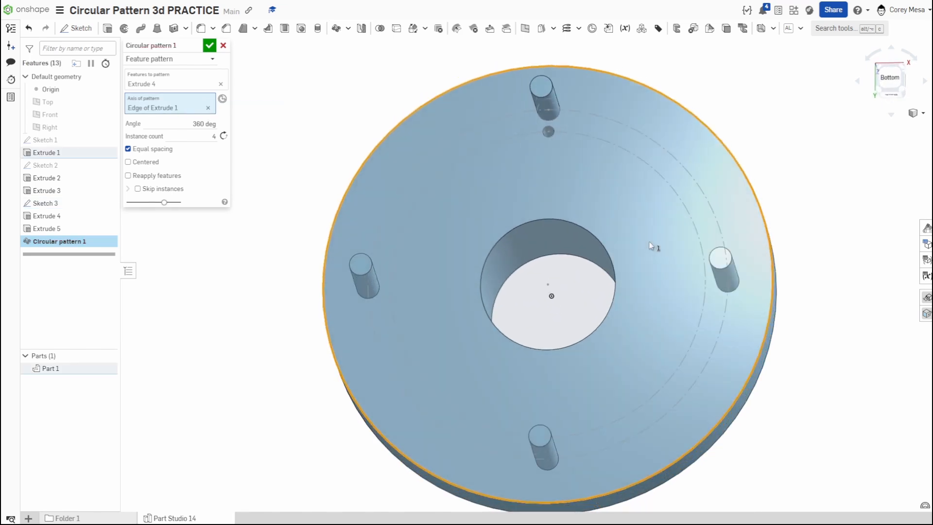
{"action": "left_click", "coordinate": [730, 153]}
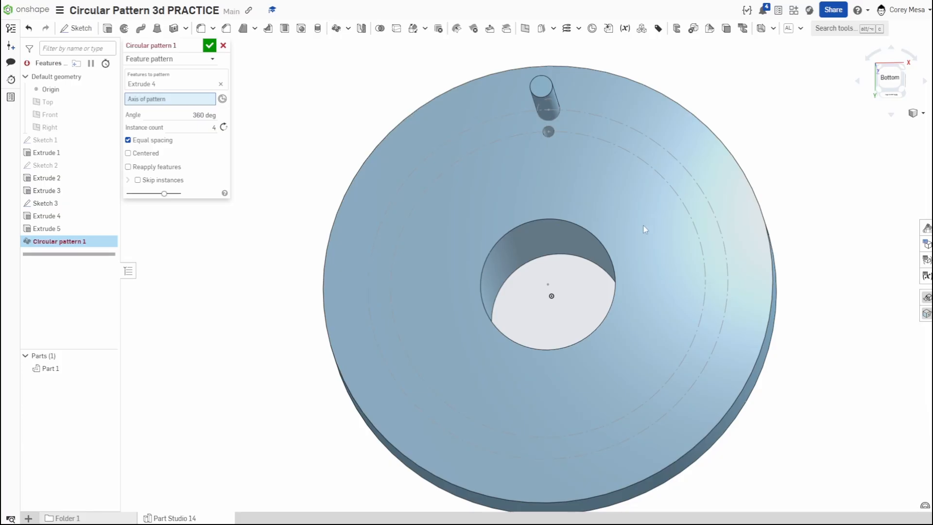
{"action": "left_click", "coordinate": [610, 259]}
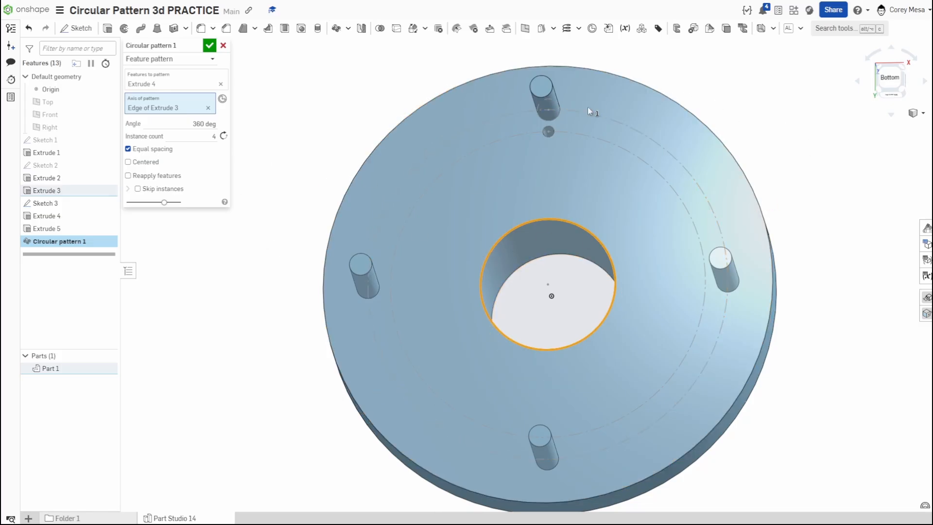
{"action": "left_click", "coordinate": [208, 108]}
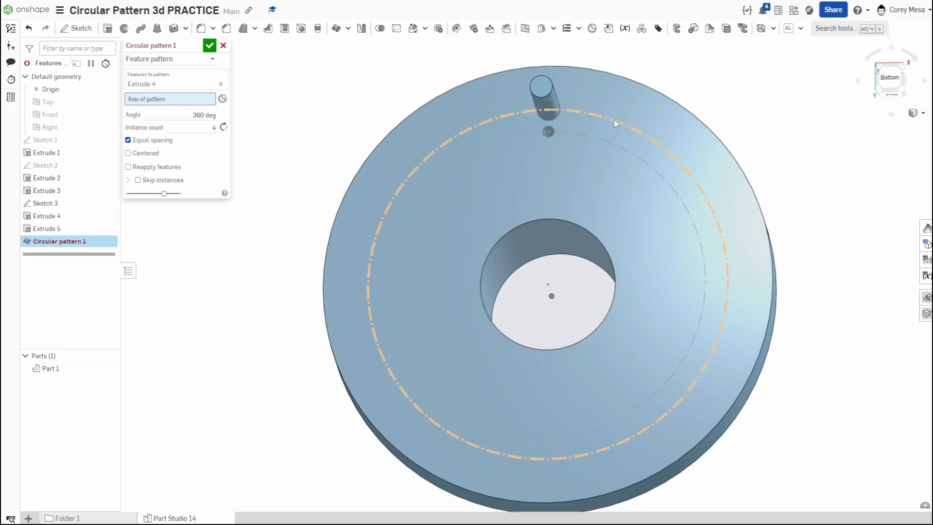
{"action": "left_click", "coordinate": [614, 118]}
Set the pin pattern's instance count to 8
{"action": "mouse_move", "coordinate": [677, 336]}
{"action": "right_mouse_down"}
{"action": "mouse_move", "coordinate": [680, 283]}
{"action": "mouse_move", "coordinate": [662, 290]}
{"action": "mouse_move", "coordinate": [669, 304]}
{"action": "right_mouse_up"}
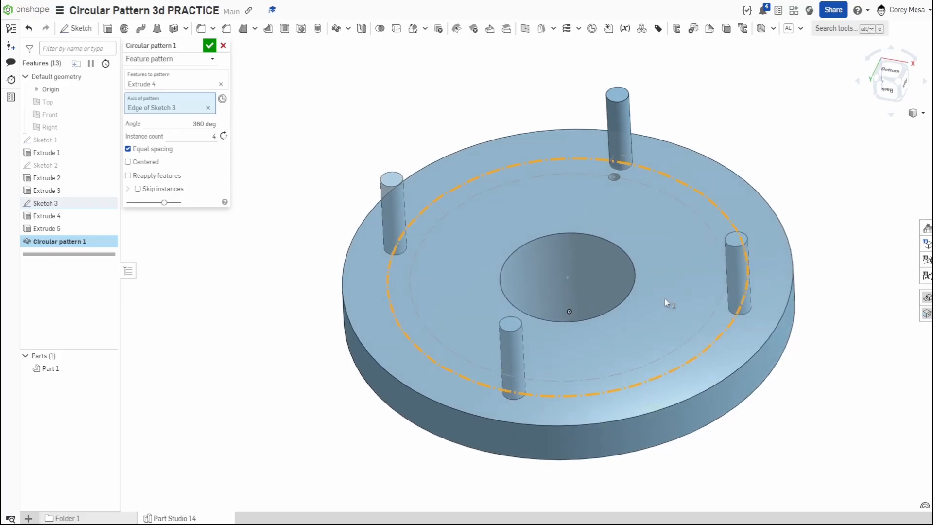
{"action": "left_click", "coordinate": [205, 134]}
{"action": "type", "text": "8"}
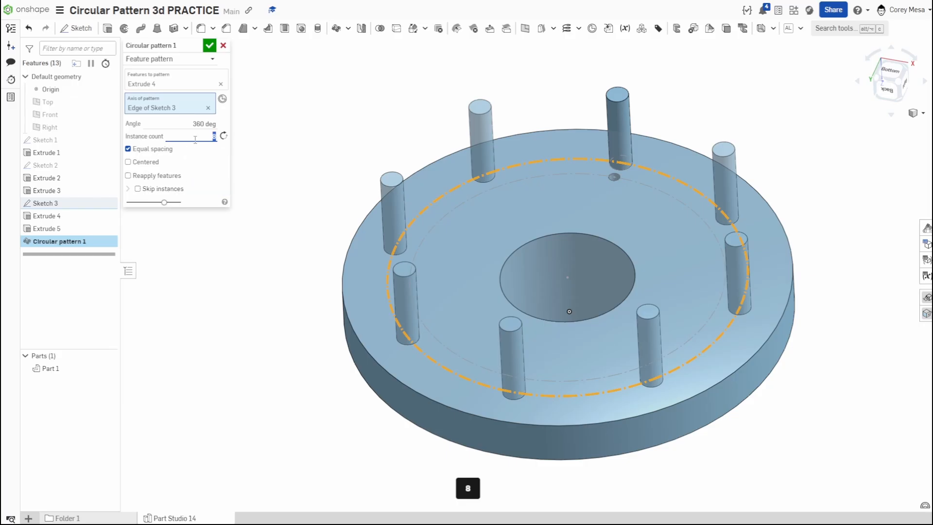
Try a 180-degree angle for the pin pattern, first without and then with equal spacing
{"action": "left_click", "coordinate": [129, 150]}
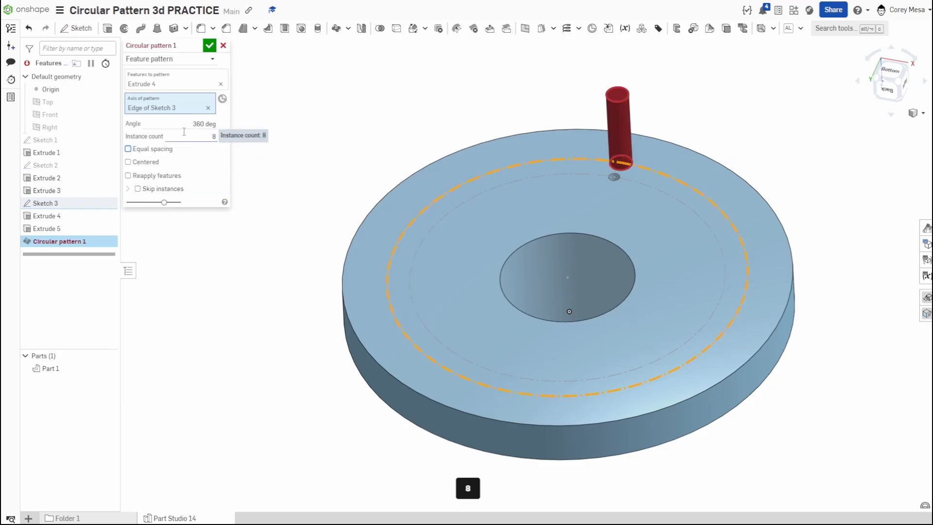
{"action": "left_click", "coordinate": [209, 124]}
{"action": "type", "text": "180"}
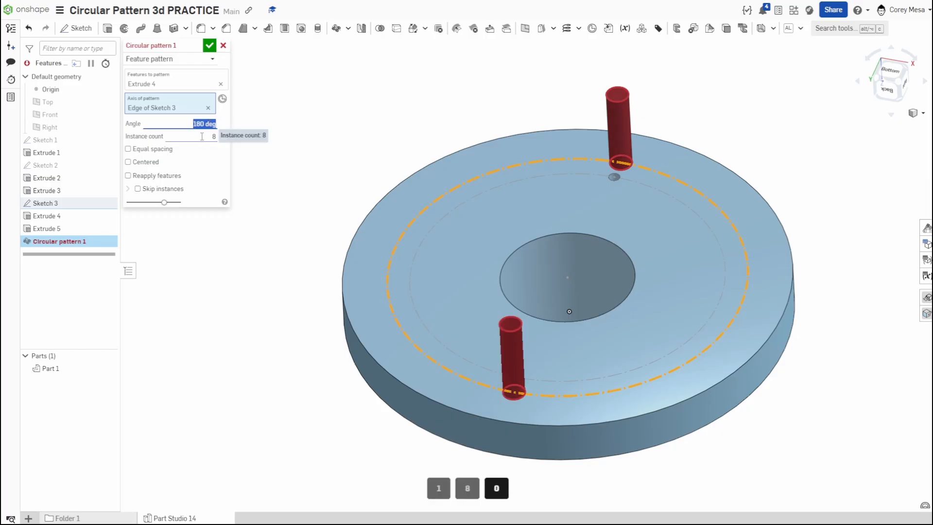
{"action": "left_click", "coordinate": [150, 154]}
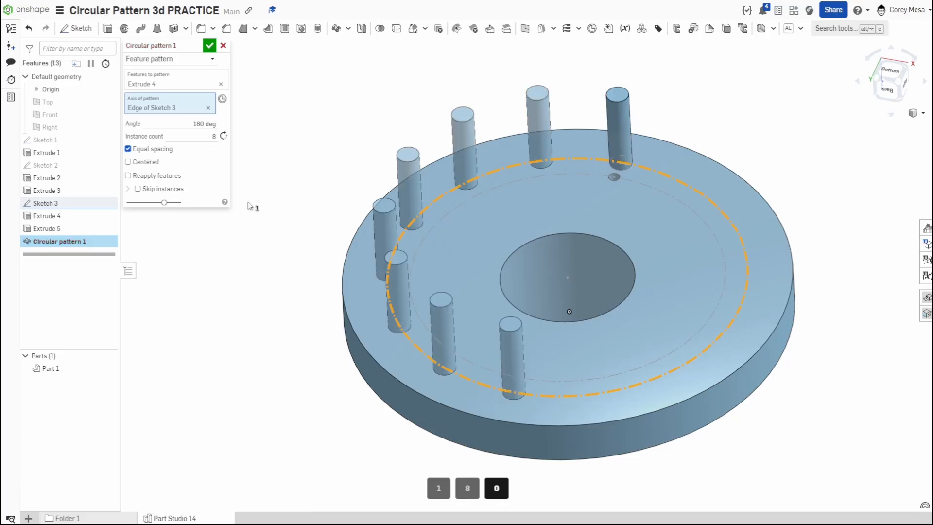
{"action": "right_click_drag", "start_coordinate": [482, 245], "coordinate": [486, 273]}
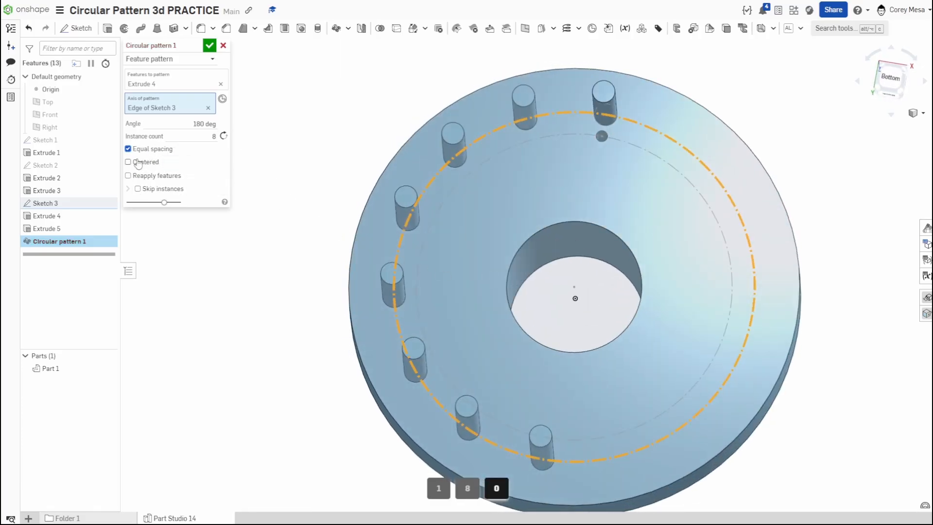
Try a pattern angle of 20 degrees and examine how closely the pins are spaced
{"action": "left_click", "coordinate": [203, 123]}
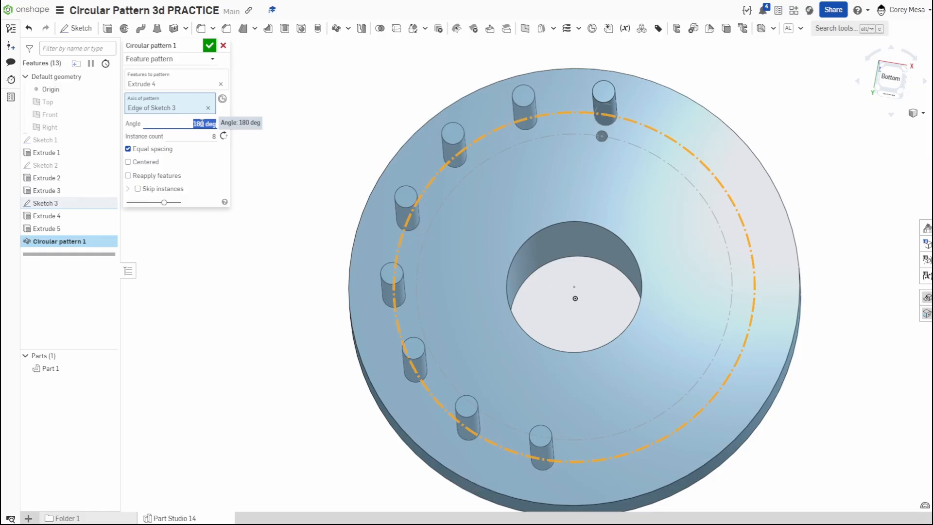
{"action": "type", "text": "20"}
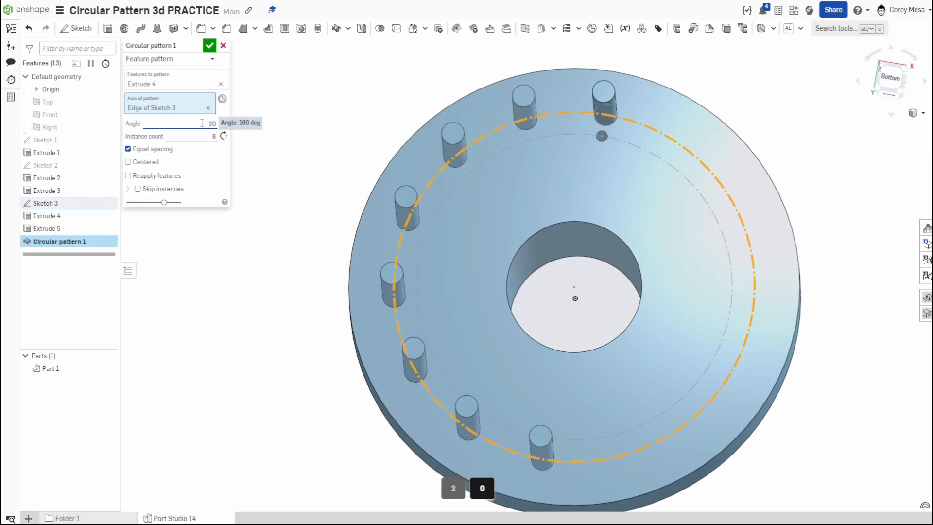
{"action": "scroll", "coordinate": [597, 174], "scroll_direction": "up", "scroll_amount": 5}
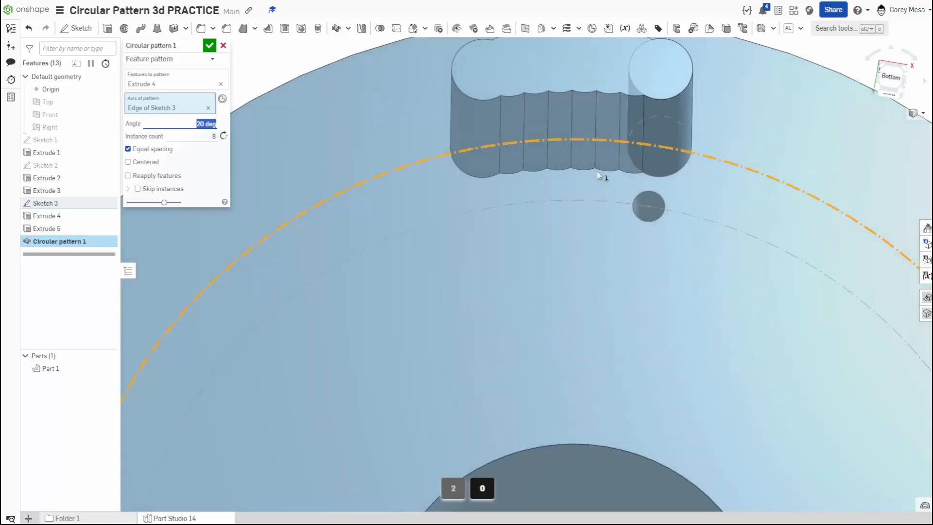
{"action": "mouse_move", "coordinate": [597, 172]}
{"action": "right_mouse_down"}
{"action": "mouse_move", "coordinate": [599, 158]}
{"action": "mouse_move", "coordinate": [596, 173]}
{"action": "right_mouse_up"}
{"action": "scroll", "coordinate": [596, 173], "scroll_direction": "down", "scroll_amount": 1}
{"action": "middle_click_drag", "start_coordinate": [596, 172], "coordinate": [508, 309]}
{"action": "scroll", "coordinate": [509, 309], "scroll_direction": "down", "scroll_amount": 1}
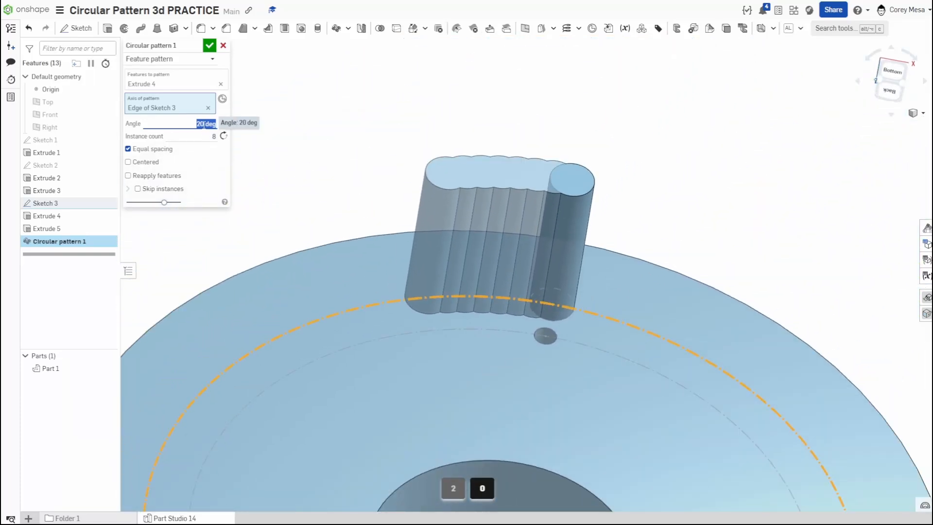
Set the pattern angle to 360 degrees and accept the circular pattern of the pin
{"action": "type", "text": "360"}
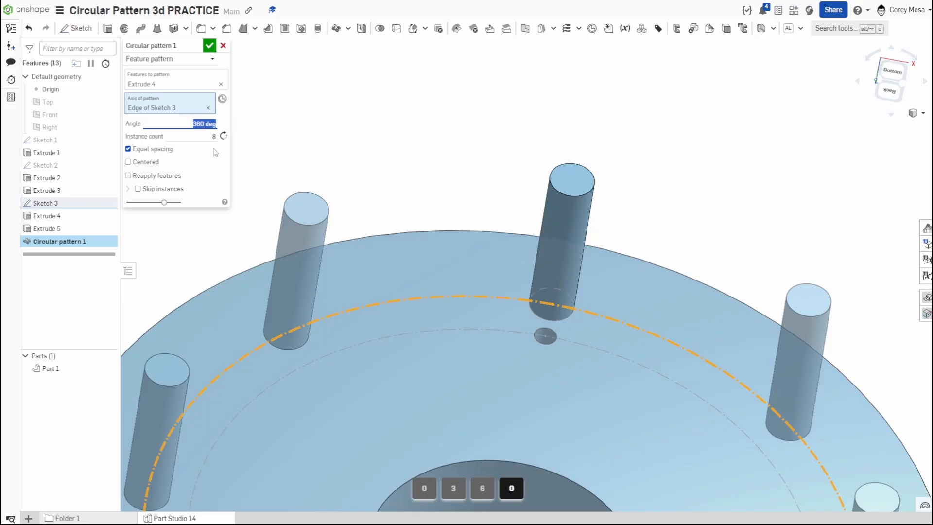
{"action": "scroll", "coordinate": [345, 130], "scroll_direction": "down", "scroll_amount": 3}
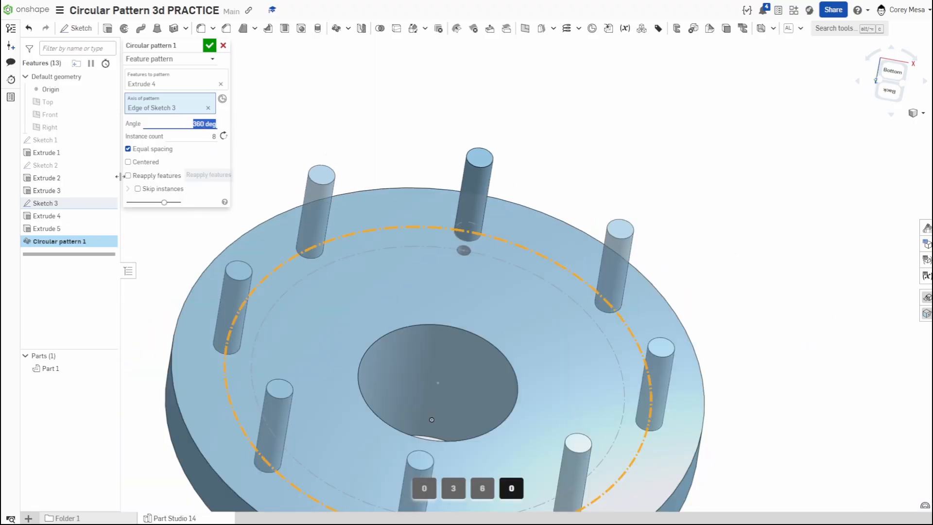
{"action": "middle_click_drag", "start_coordinate": [299, 155], "coordinate": [429, 128]}
{"action": "right_click_drag", "start_coordinate": [428, 129], "coordinate": [601, 138]}
{"action": "right_click_drag", "start_coordinate": [606, 160], "coordinate": [594, 142]}
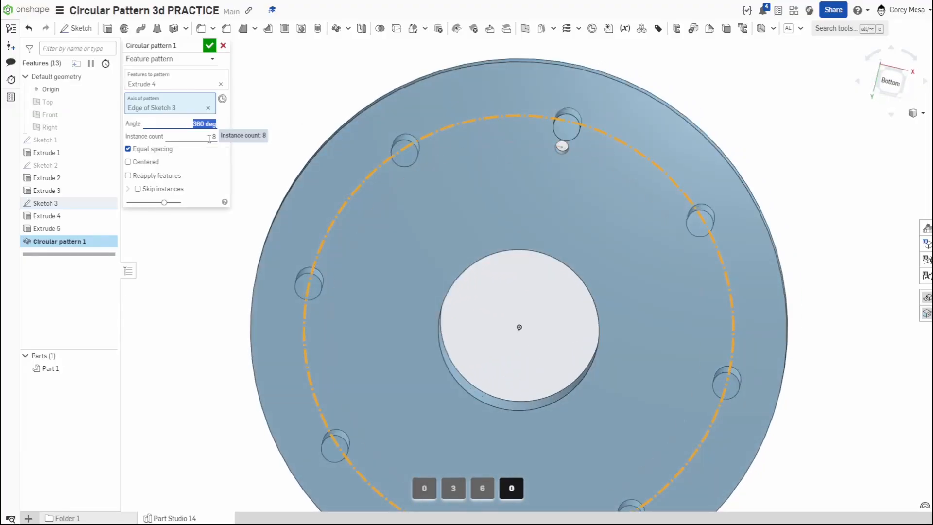
{"action": "left_click", "coordinate": [210, 45]}
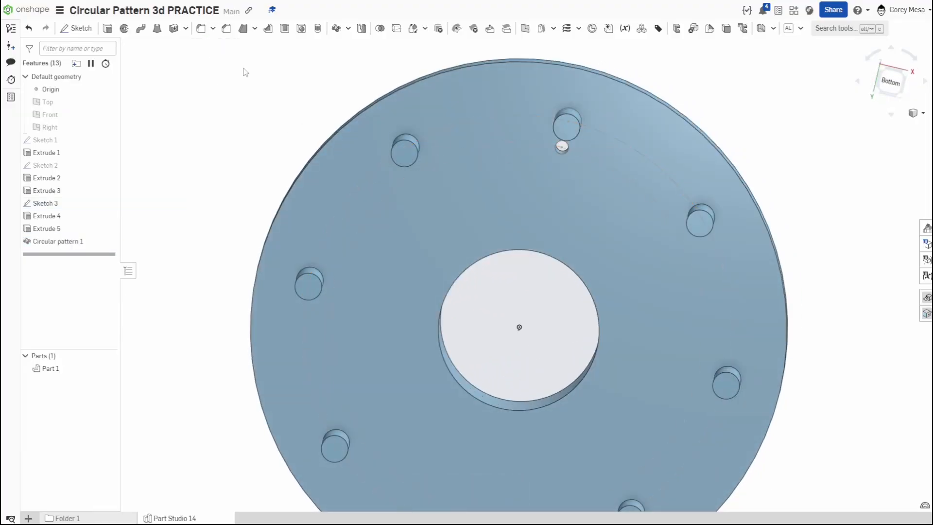
Try adding the small through-hole (Extrude 5) to the existing pin pattern, and take it out again
{"action": "scroll", "coordinate": [491, 132], "scroll_direction": "down", "scroll_amount": 3}
{"action": "right_click_drag", "start_coordinate": [559, 210], "coordinate": [558, 145]}
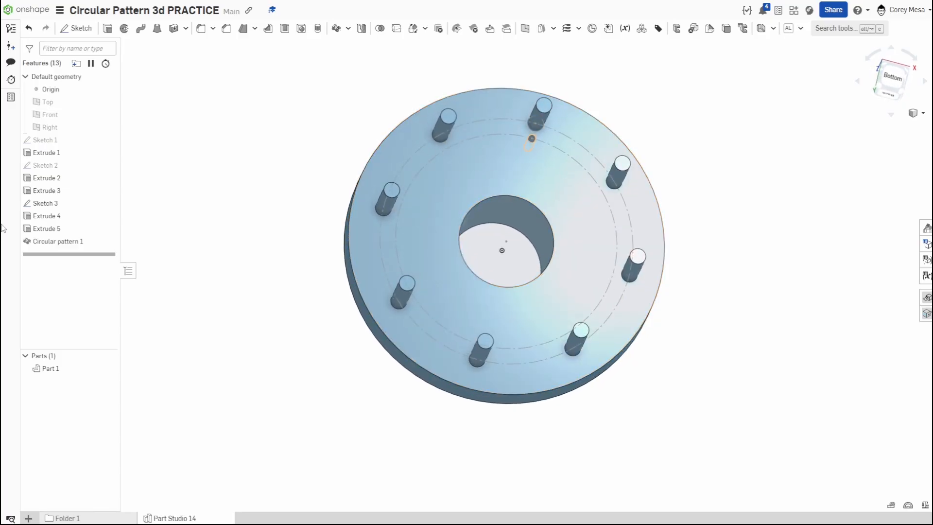
{"action": "double_click", "coordinate": [55, 242]}
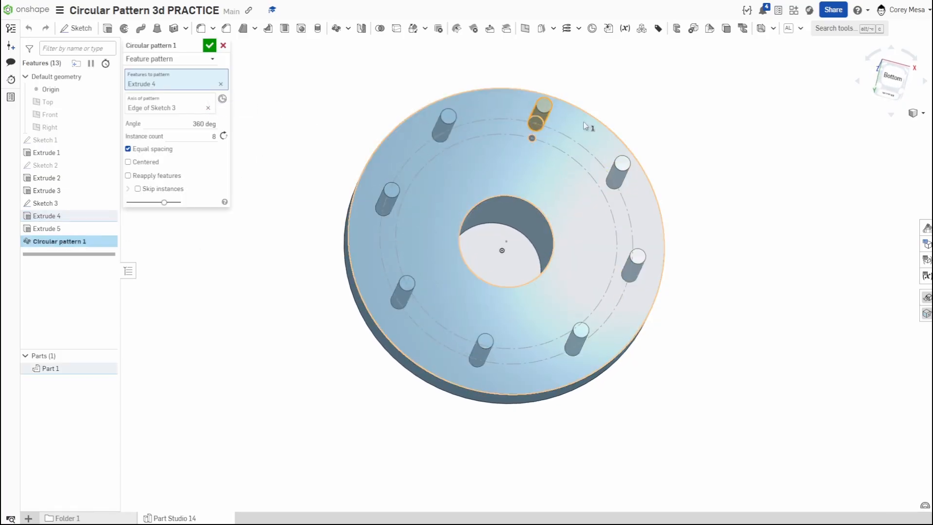
{"action": "scroll", "coordinate": [553, 169], "scroll_direction": "up", "scroll_amount": 3}
{"action": "scroll", "coordinate": [590, 130], "scroll_direction": "up", "scroll_amount": 5}
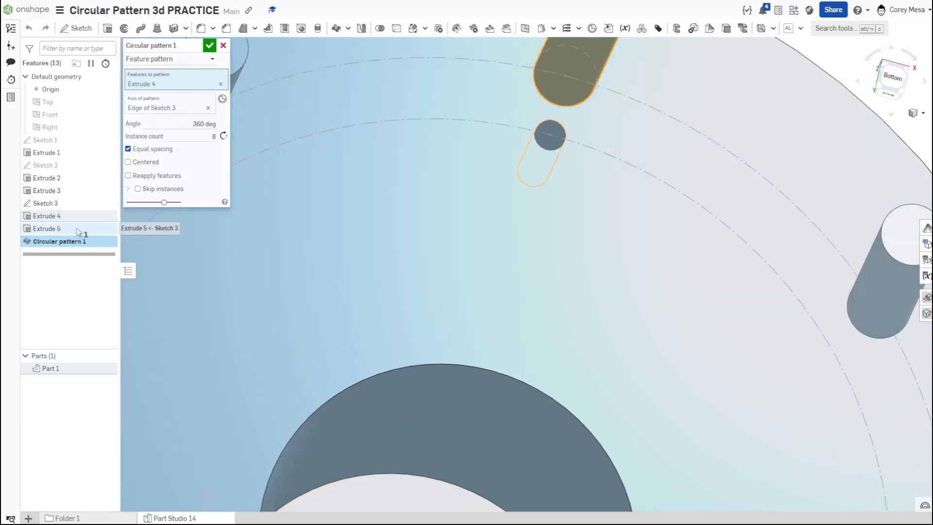
{"action": "left_click", "coordinate": [78, 232]}
{"action": "scroll", "coordinate": [535, 271], "scroll_direction": "down", "scroll_amount": 5}
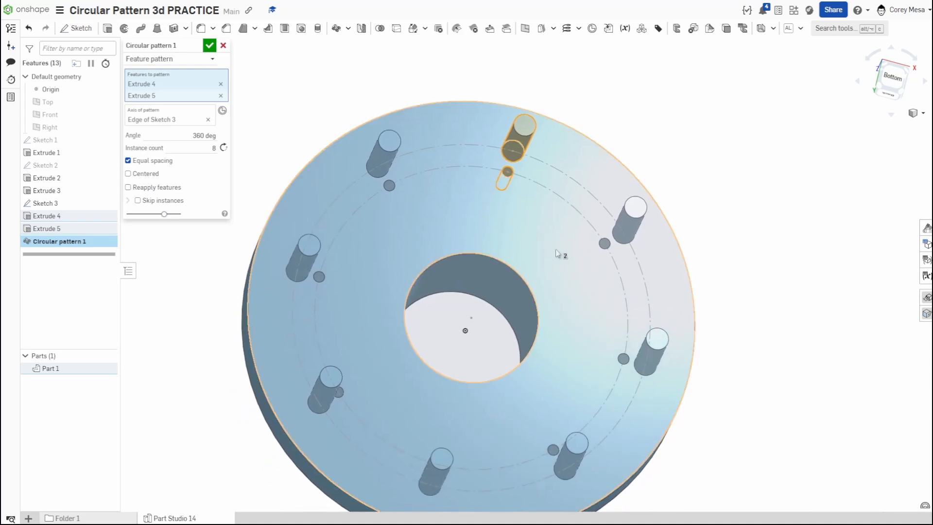
{"action": "right_click_drag", "start_coordinate": [555, 250], "coordinate": [565, 299]}
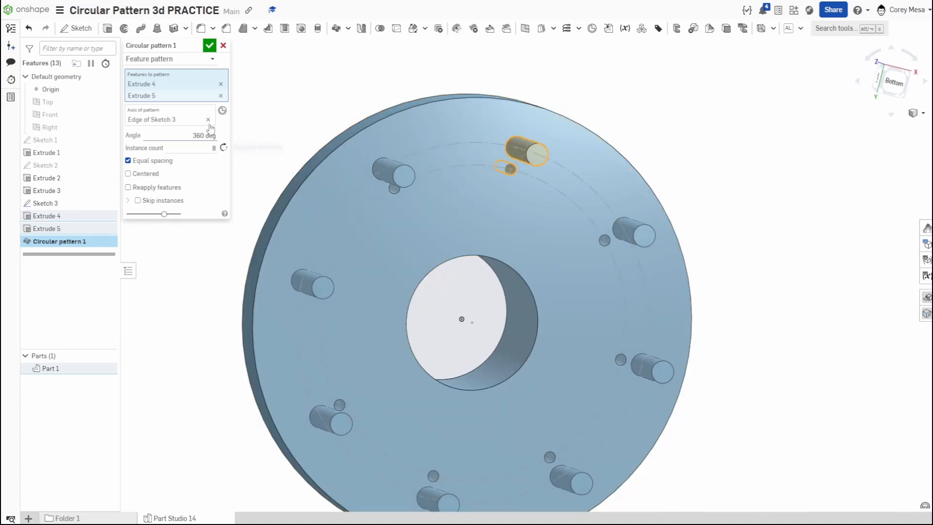
{"action": "left_click", "coordinate": [220, 95]}
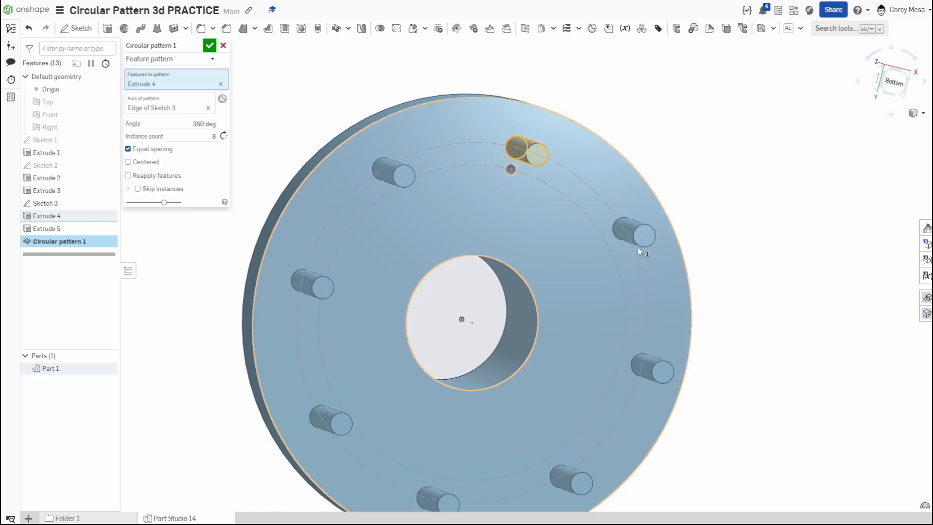
{"action": "mouse_move", "coordinate": [638, 247]}
{"action": "right_mouse_down"}
{"action": "mouse_move", "coordinate": [620, 240]}
{"action": "mouse_move", "coordinate": [626, 246]}
{"action": "right_mouse_up"}
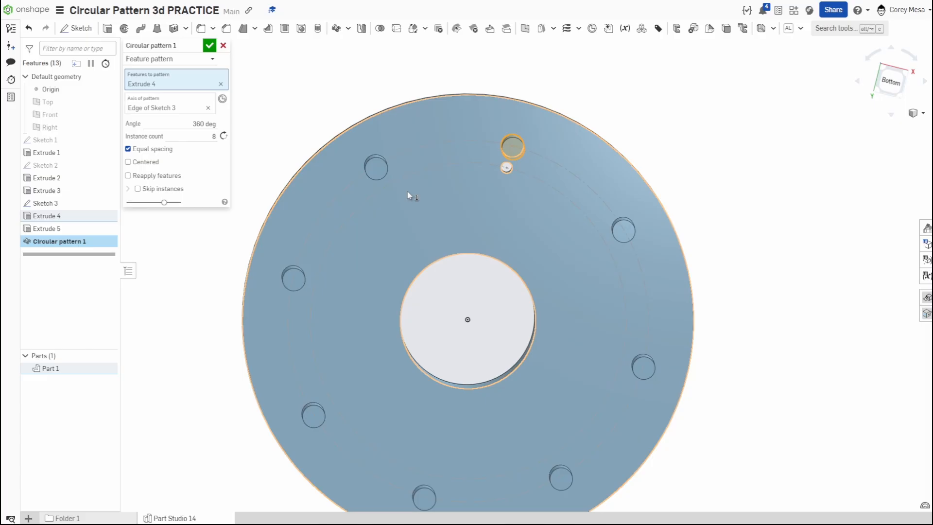
{"action": "left_click", "coordinate": [210, 46]}
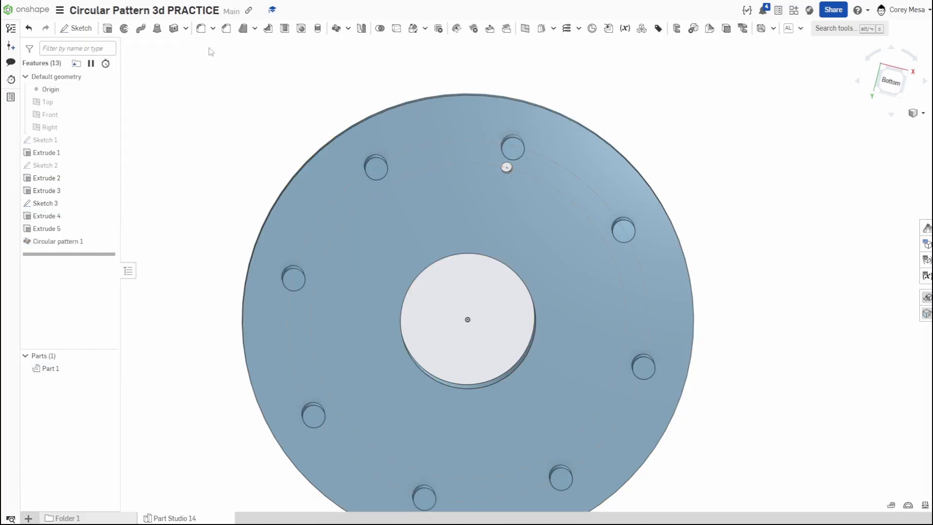
Start a circular feature pattern of the small through-hole (Extrude 5) around the inner construction circle of Sketch 3
{"action": "left_click", "coordinate": [337, 28]}
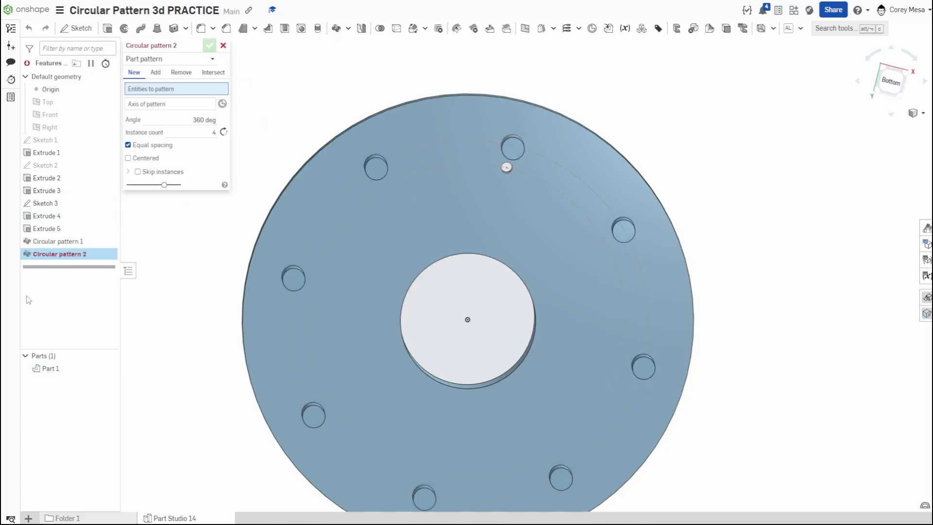
{"action": "left_click", "coordinate": [175, 59]}
{"action": "left_click", "coordinate": [162, 87]}
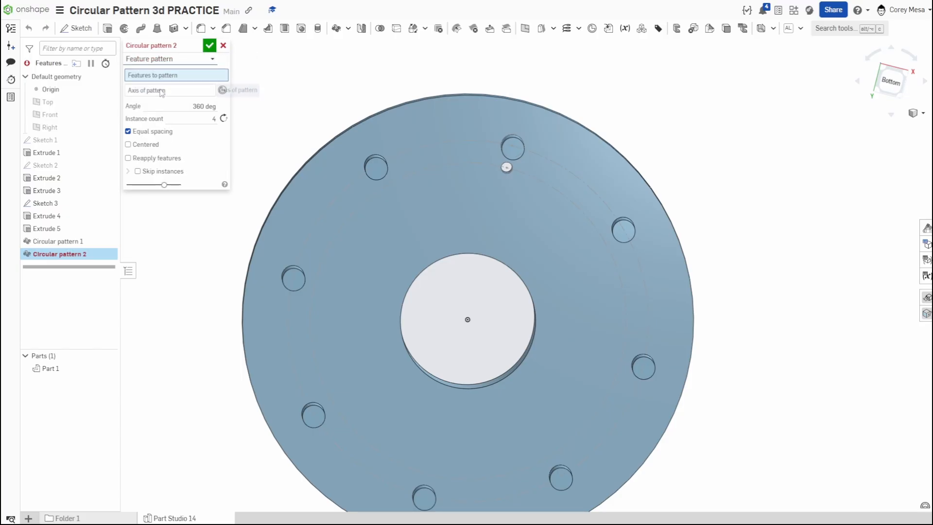
{"action": "left_click", "coordinate": [62, 229]}
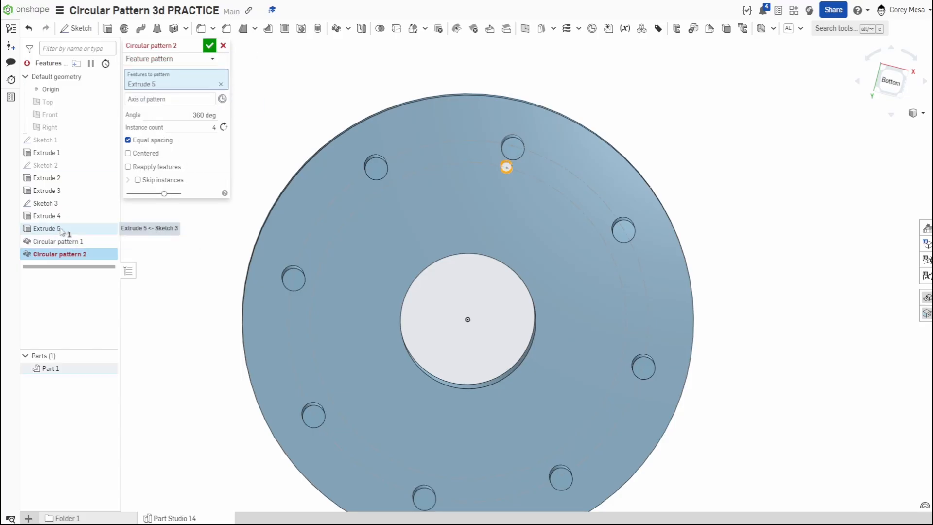
{"action": "left_click", "coordinate": [177, 99]}
{"action": "left_click", "coordinate": [472, 166]}
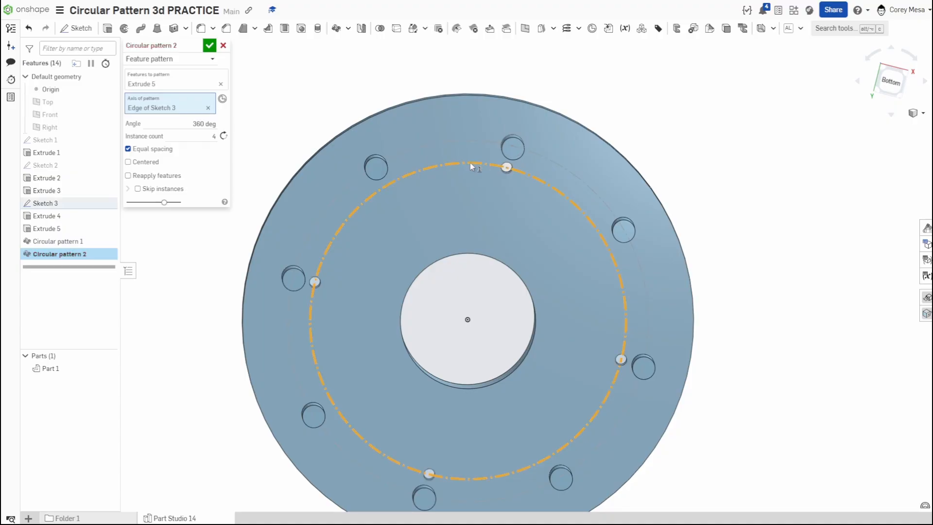
Set the through-hole pattern's instance count to 16 and accept the feature pattern
{"action": "left_click", "coordinate": [195, 136]}
{"action": "type", "text": "16"}
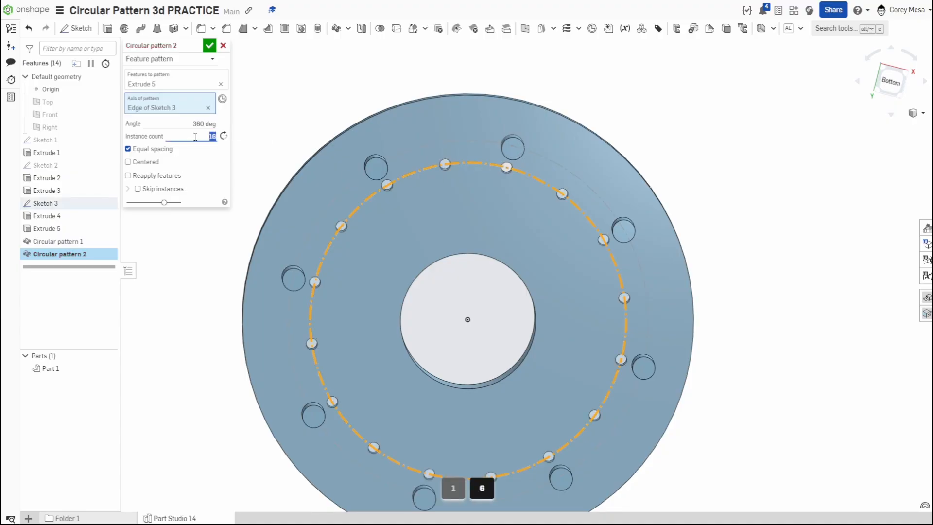
{"action": "right_click_drag", "start_coordinate": [658, 388], "coordinate": [491, 450]}
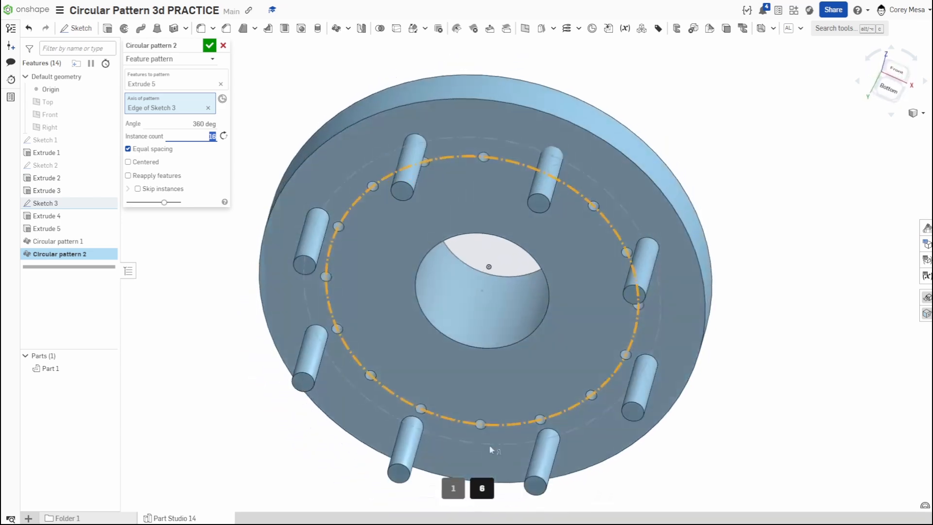
{"action": "scroll", "coordinate": [424, 415], "scroll_direction": "up", "scroll_amount": 5}
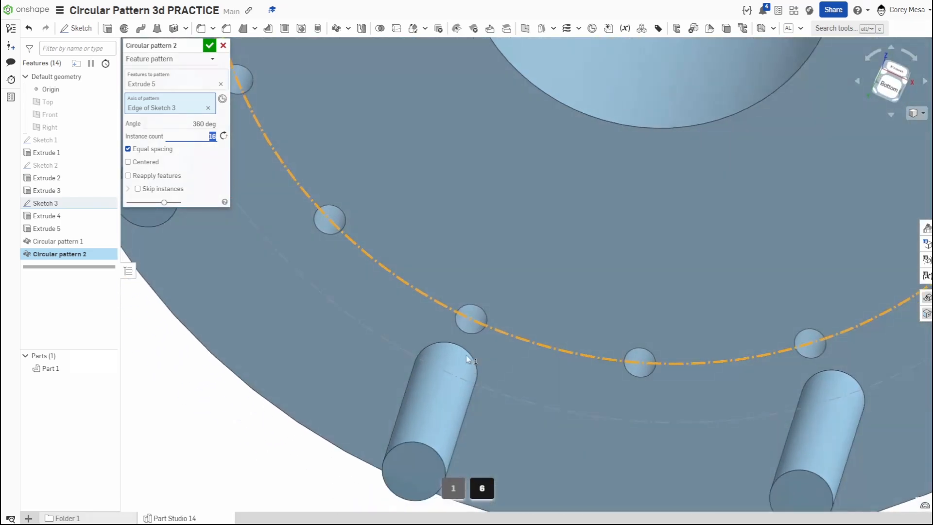
{"action": "right_click_drag", "start_coordinate": [465, 355], "coordinate": [474, 341]}
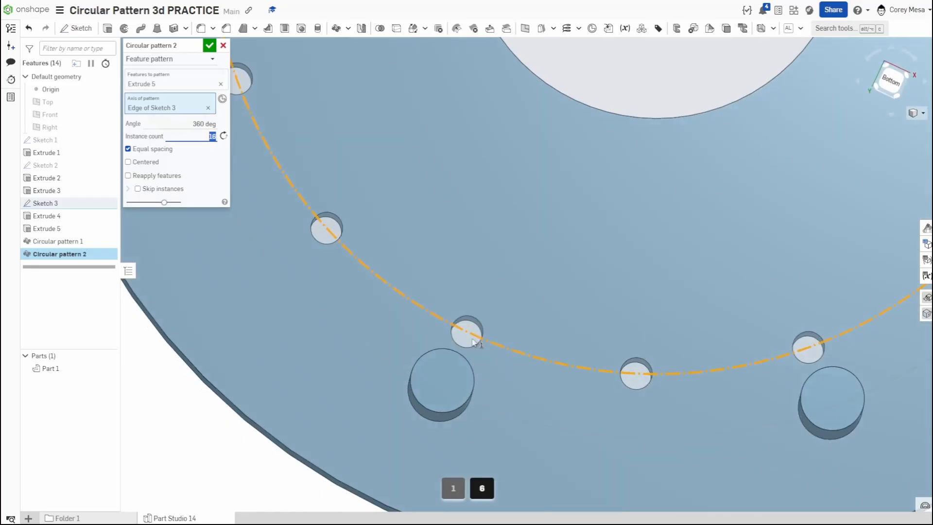
{"action": "right_click_drag", "start_coordinate": [663, 436], "coordinate": [658, 431]}
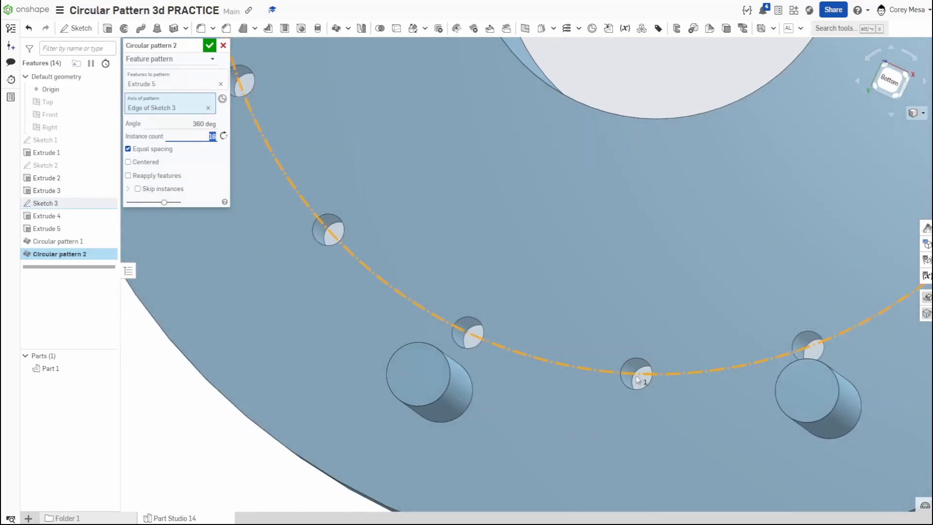
{"action": "scroll", "coordinate": [671, 372], "scroll_direction": "down", "scroll_amount": 6}
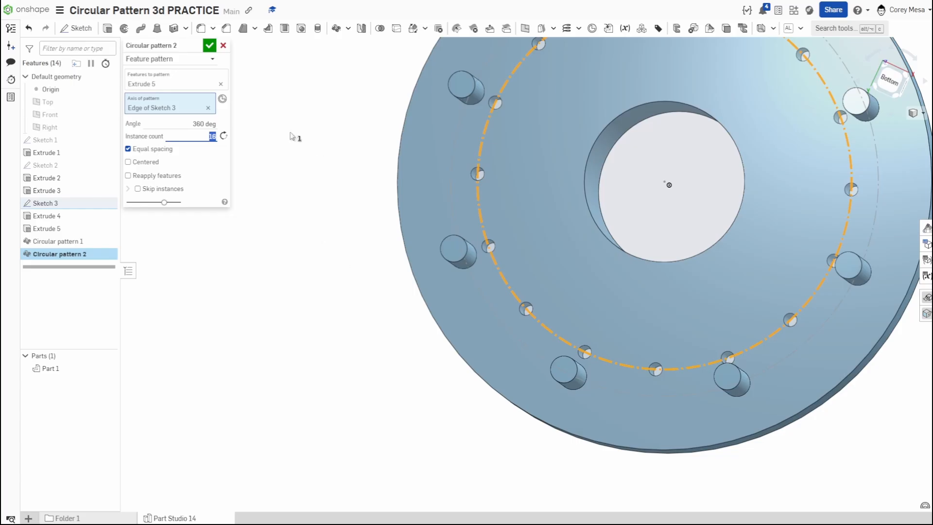
{"action": "left_click", "coordinate": [195, 66]}
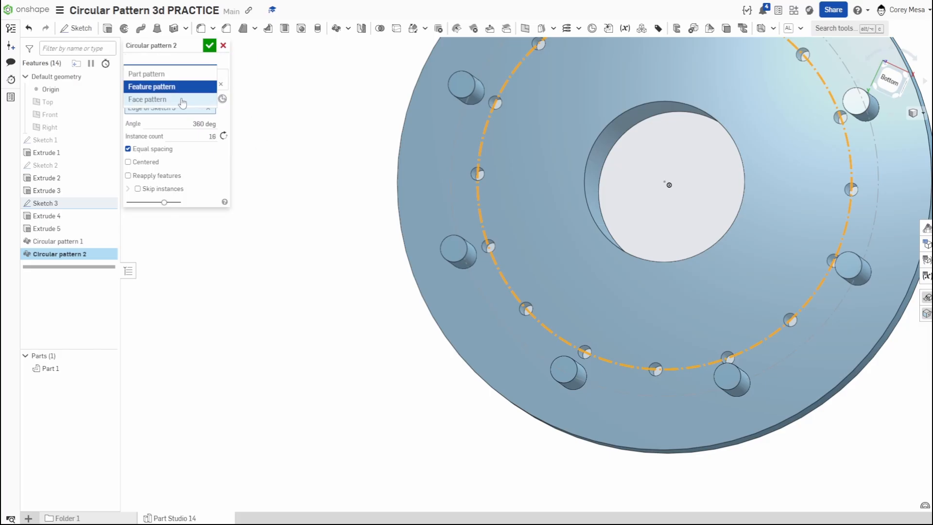
{"action": "left_click", "coordinate": [210, 50]}
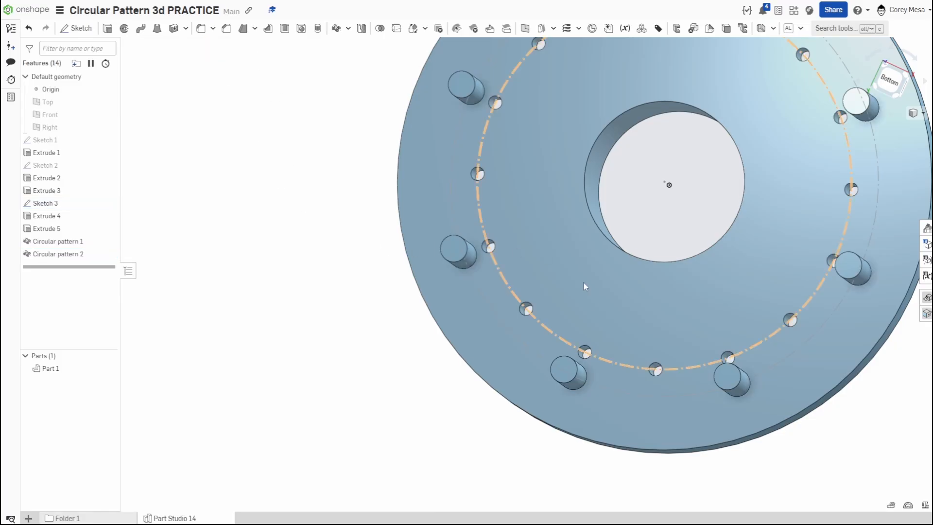
Examine the patterned pins and through-holes on the flange from the side and below, and view the available pattern types
{"action": "scroll", "coordinate": [591, 339], "scroll_direction": "down", "scroll_amount": 3}
{"action": "right_click_drag", "start_coordinate": [625, 427], "coordinate": [636, 386]}
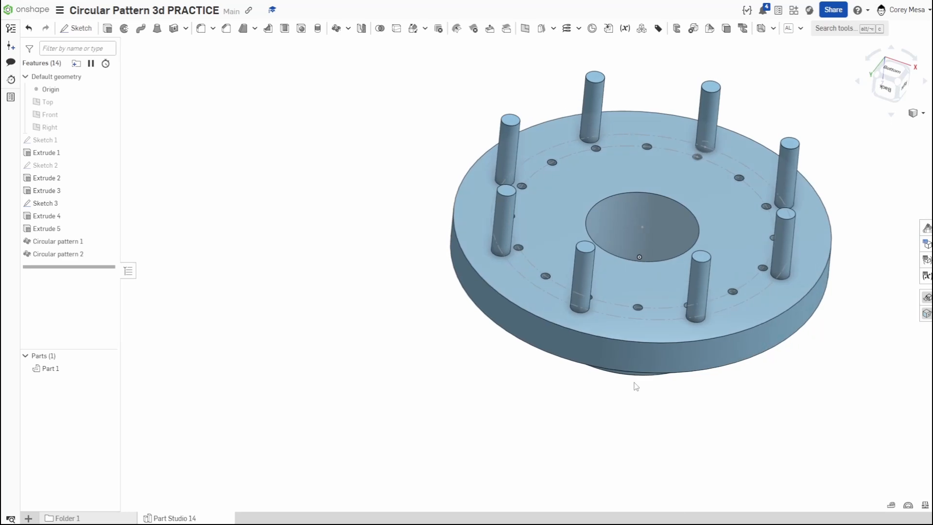
{"action": "right_click_drag", "start_coordinate": [620, 227], "coordinate": [620, 275]}
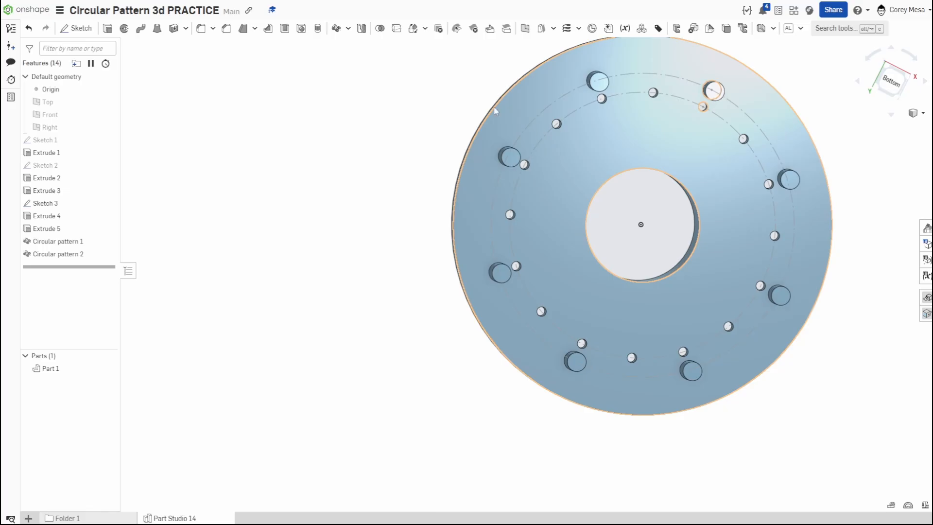
{"action": "left_click", "coordinate": [348, 29]}
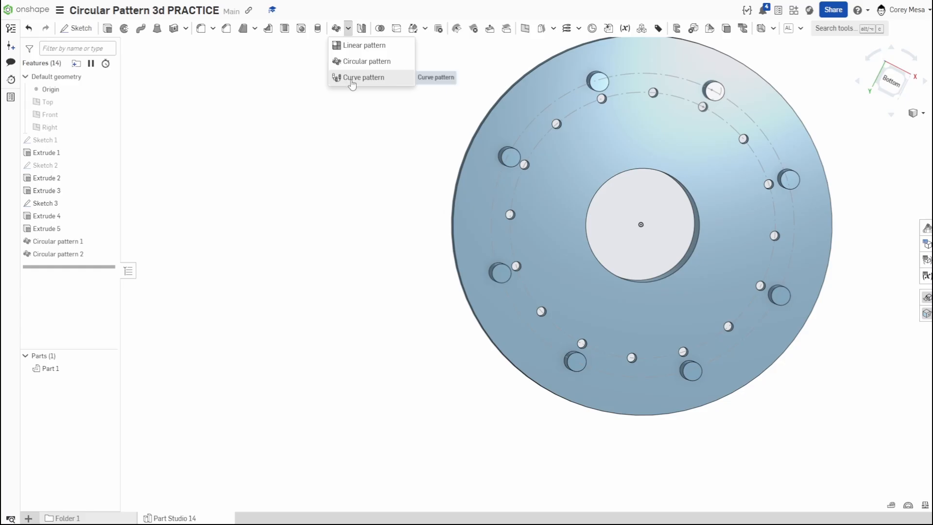